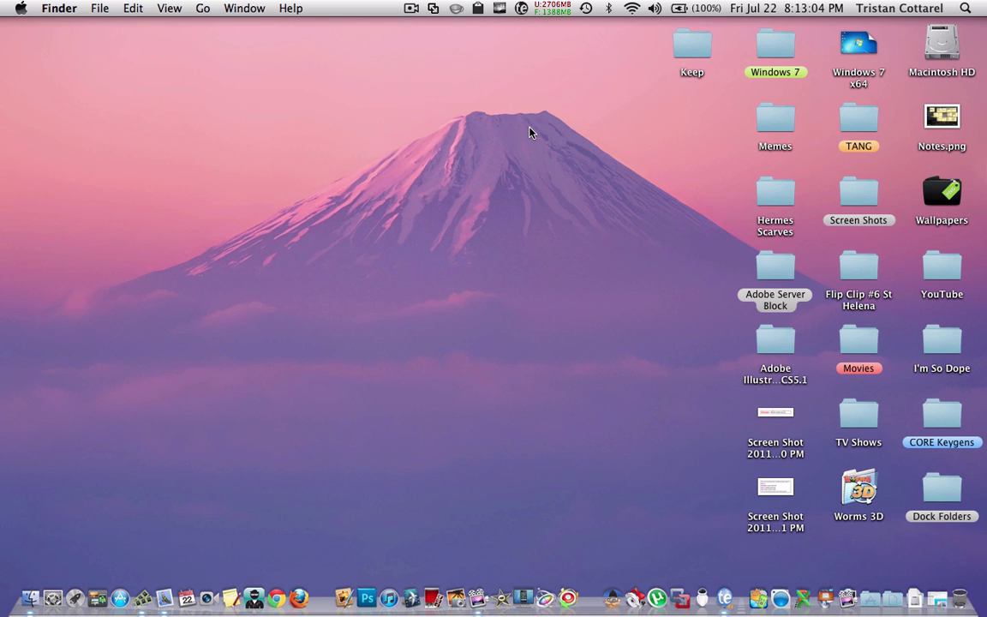
- Bring up Dashboard showing the stocks, weather, calculator, notes and other widgets
key(F12)
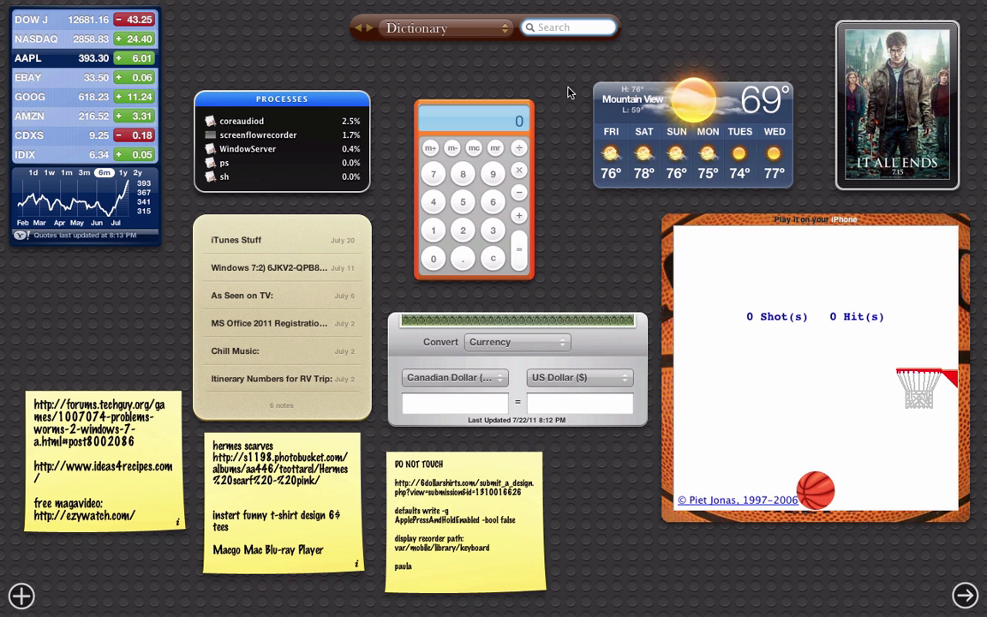
- Dismiss Dashboard to get back to the plain Finder desktop
click(567, 92)
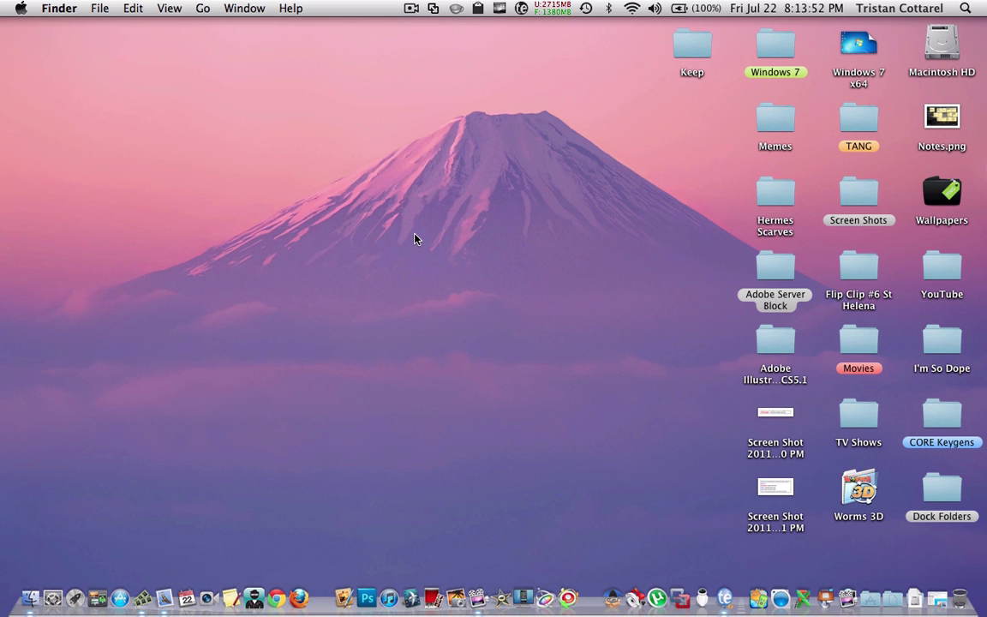
- Navigate Macintosh HD to System › Library › CoreServices, where the Dock app is listed
click(29, 591)
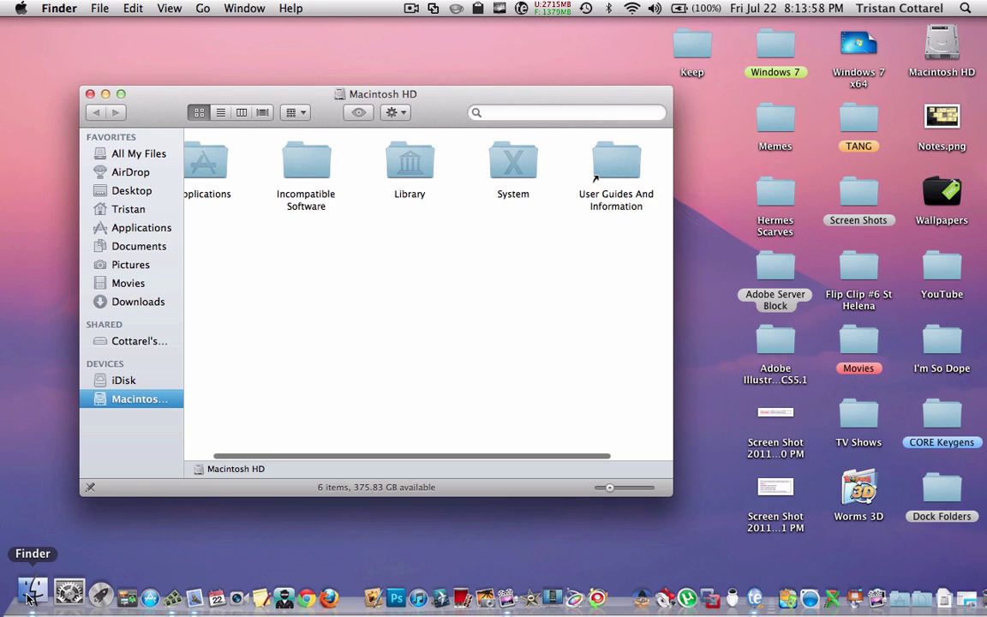
drag(440, 88, 488, 93)
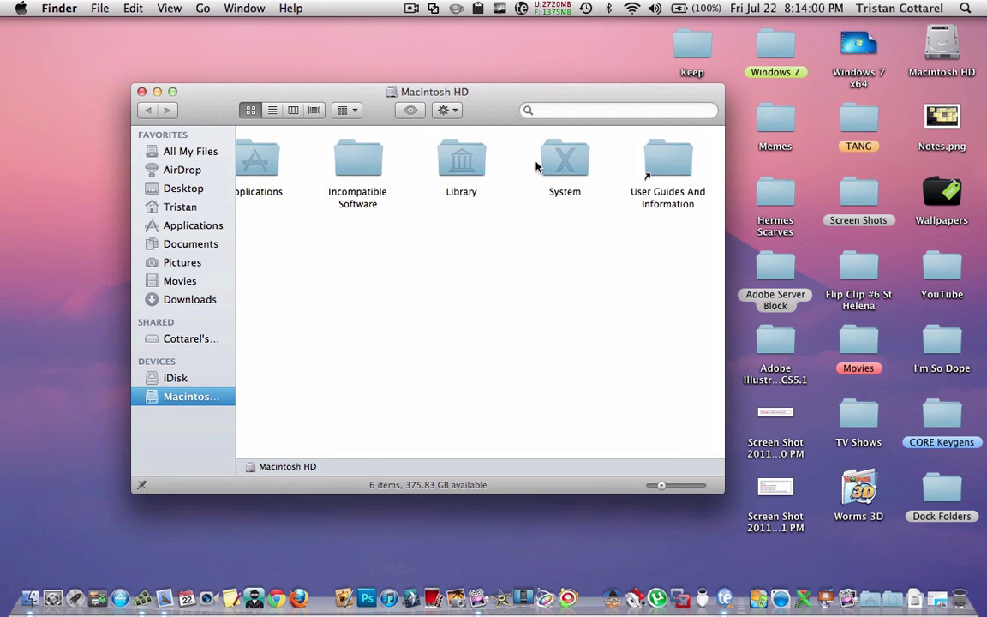
double_click(566, 158)
double_click(307, 154)
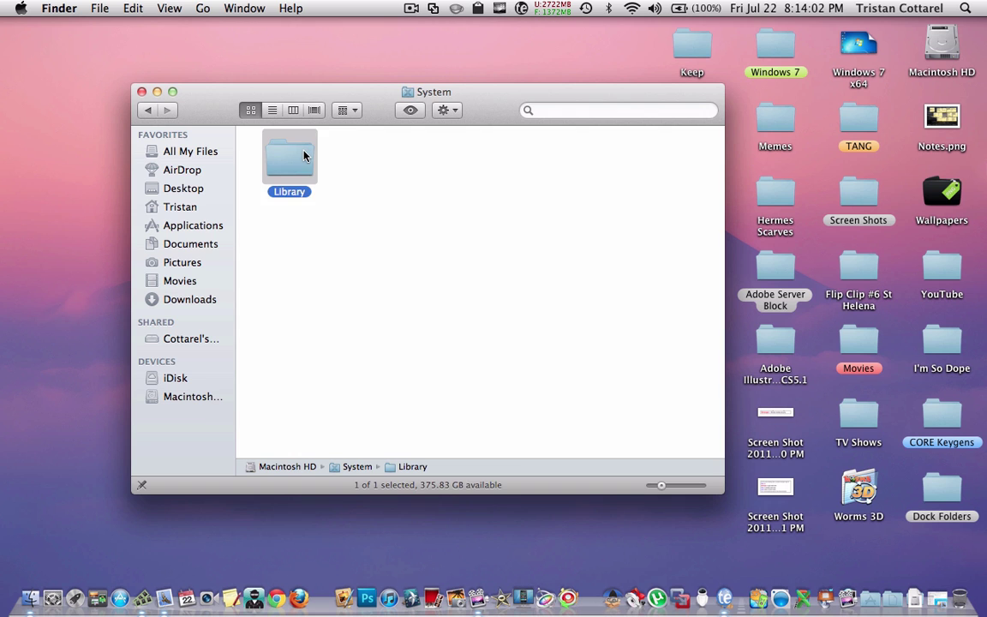
scroll(377, 214, down, 3)
scroll(463, 265, down, 1)
double_click(512, 290)
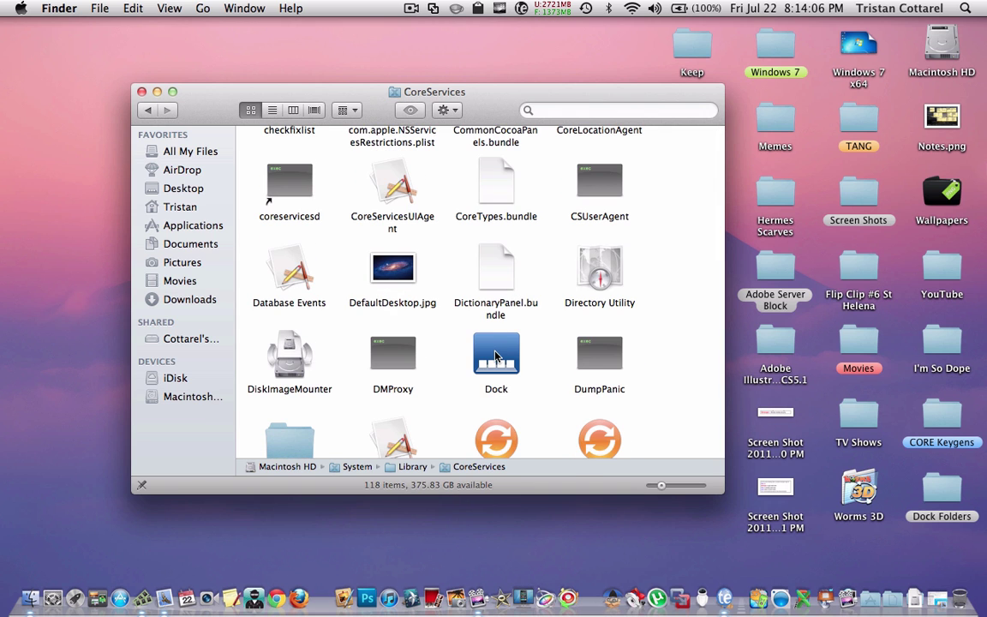
- Show the Dock app's package contents and open its Contents › Resources folder
right_click(495, 357)
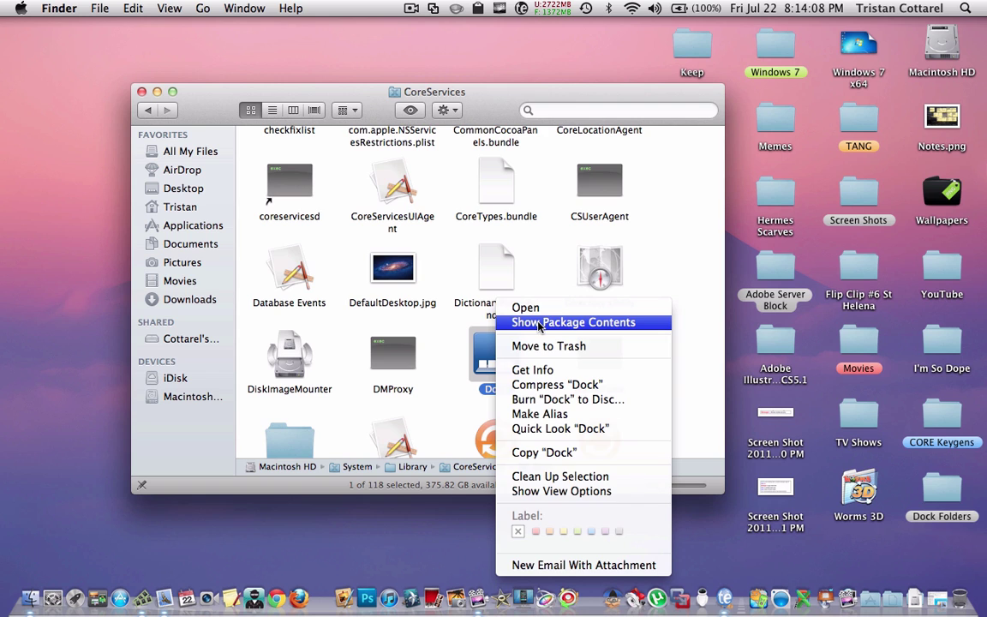
click(539, 324)
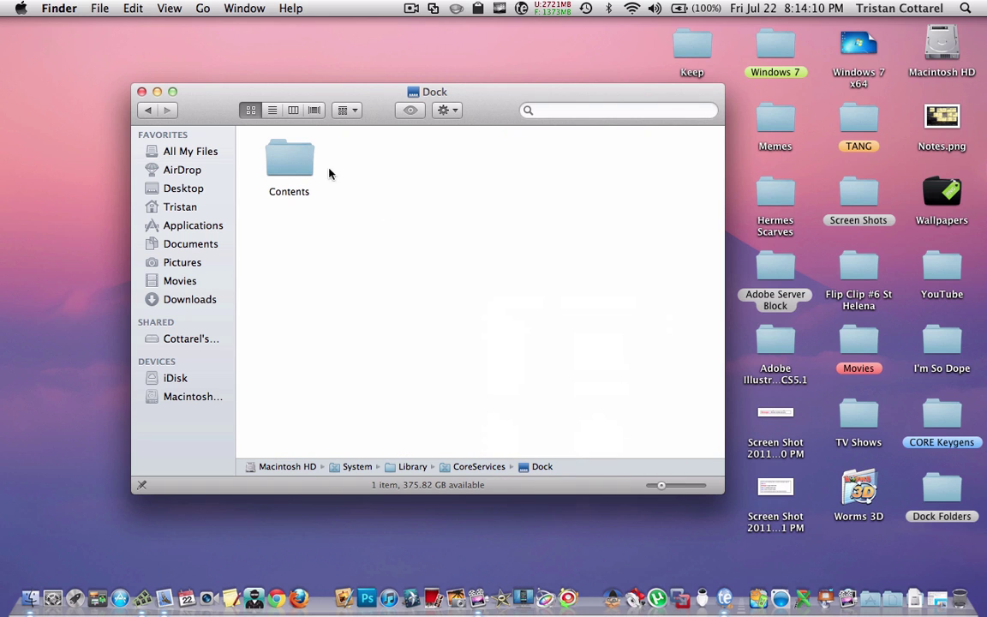
double_click(289, 159)
click(291, 245)
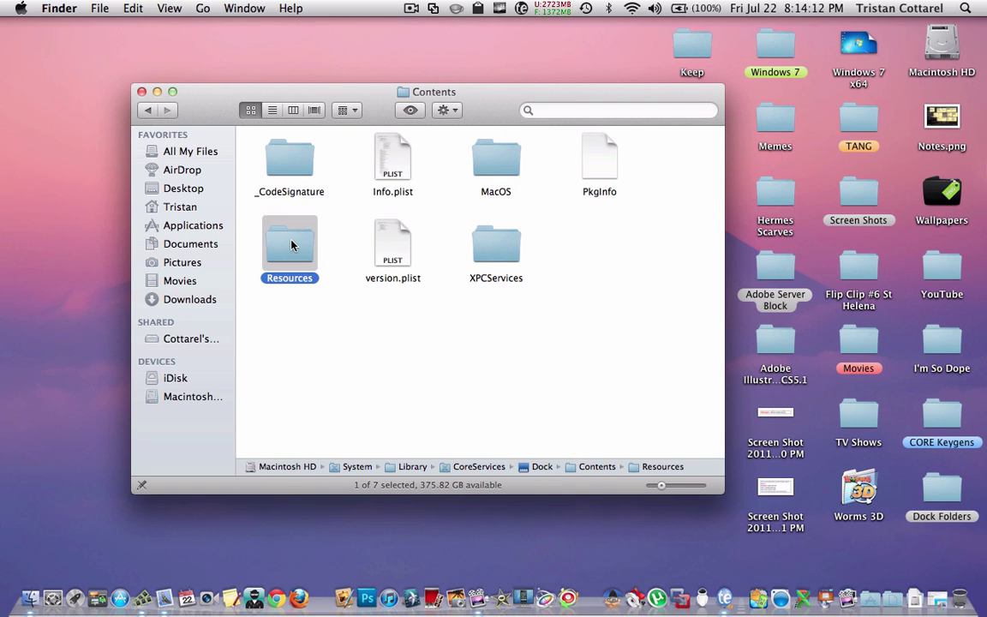
double_click(291, 246)
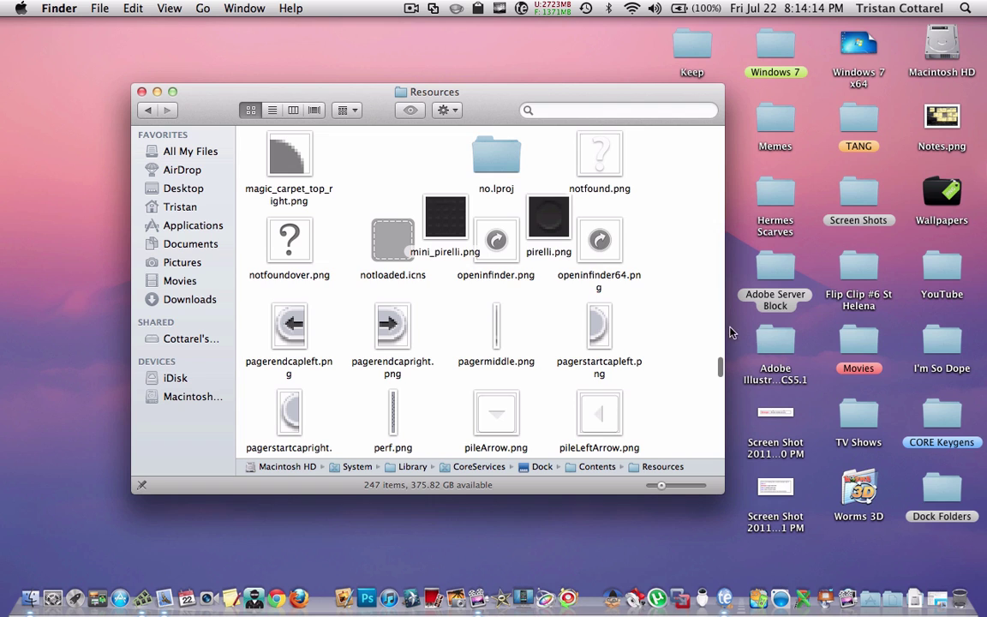
- Move mini_pirelli.png into its own grid spot in Resources
click(443, 212)
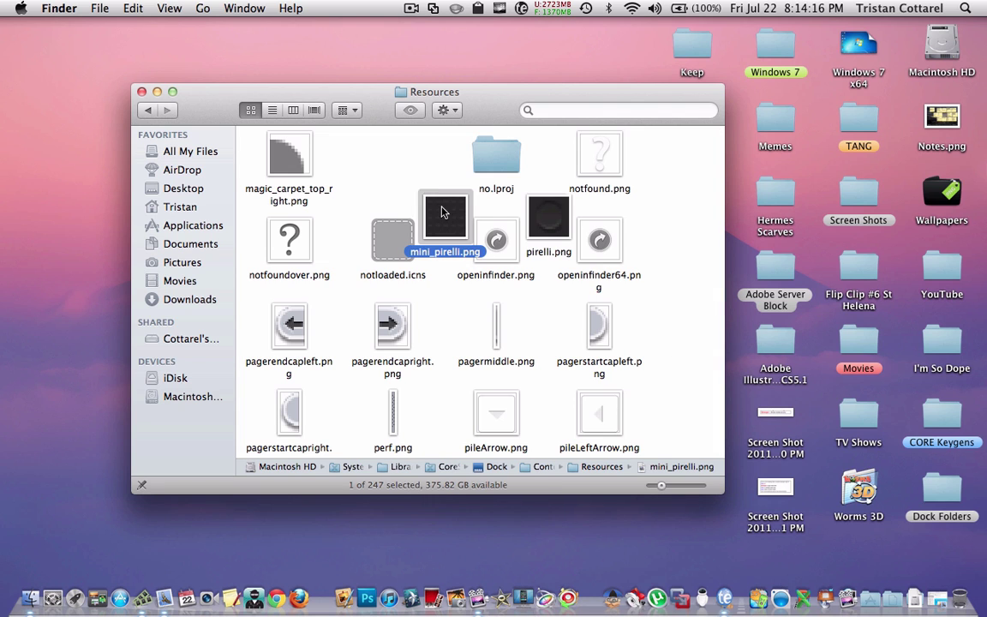
drag(443, 213, 439, 165)
click(438, 165)
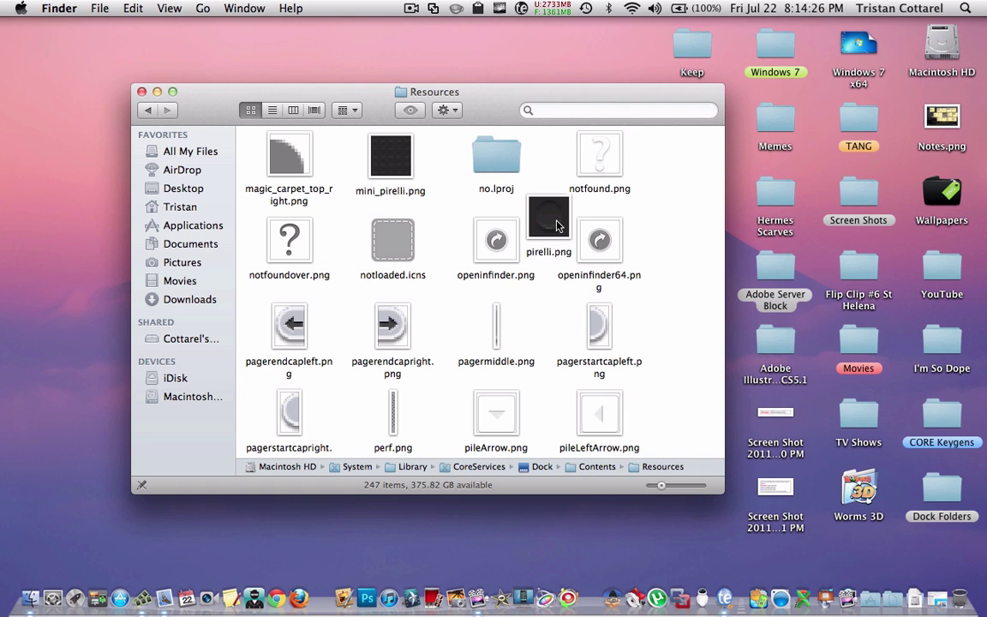
- Copy pirelli.png and mini_pirelli.png into the Keep folder and check the copies
click(557, 225)
super+click(408, 164)
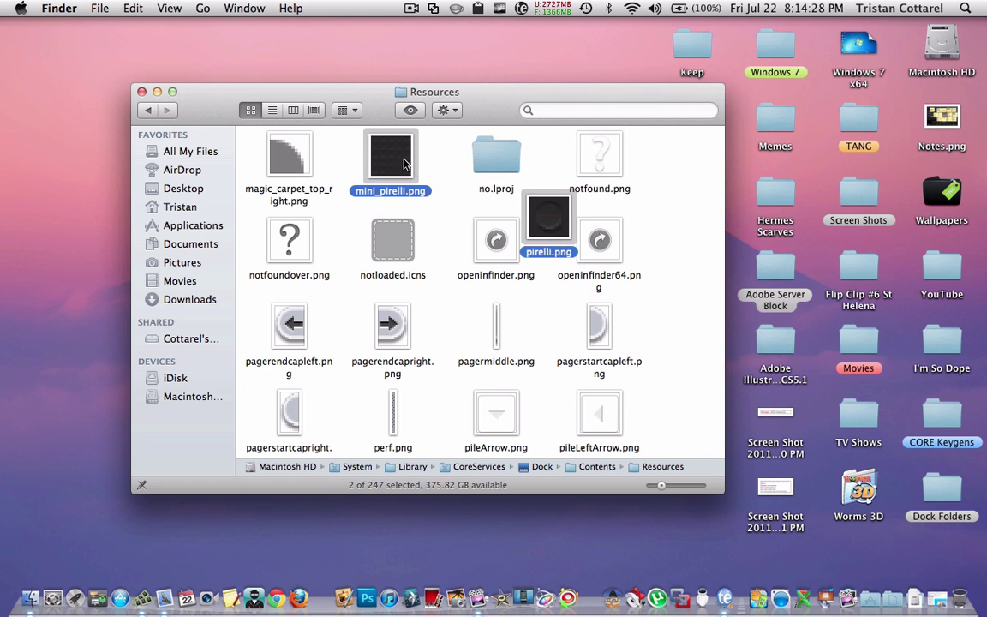
drag(404, 164, 698, 49)
double_click(699, 48)
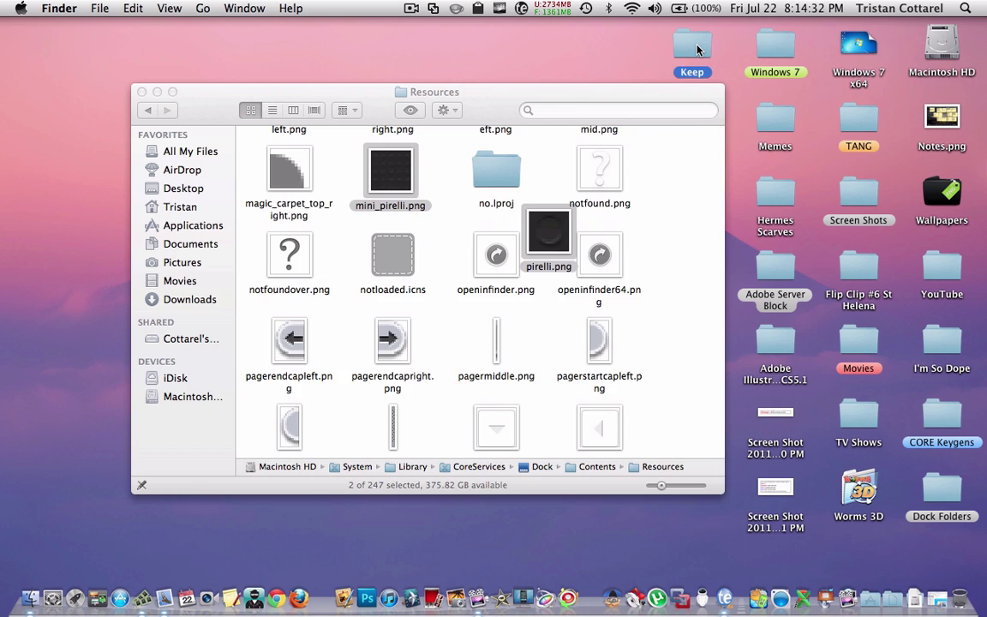
key(super+w)
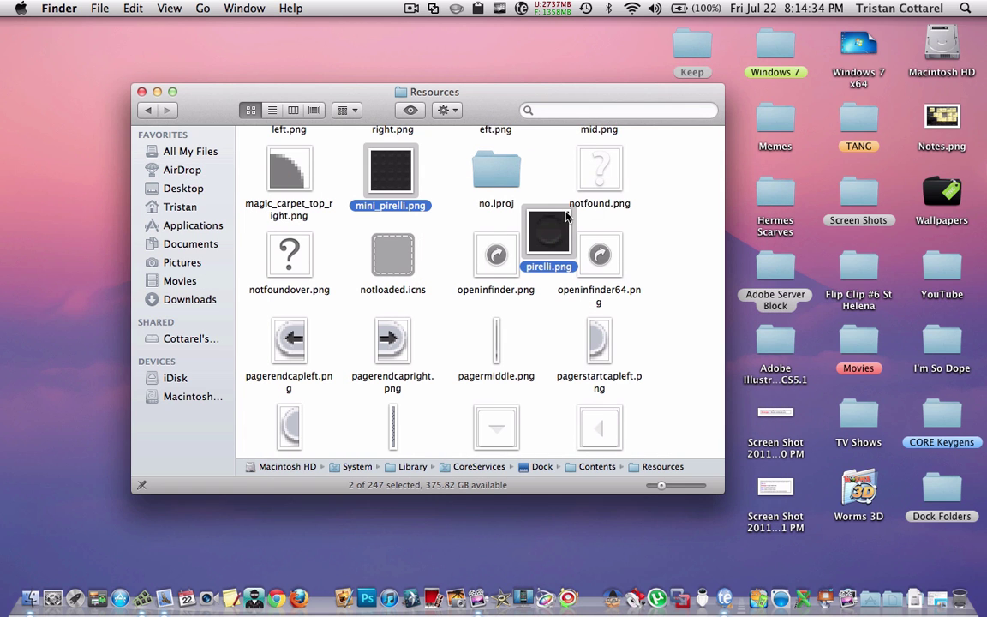
- Move both pirelli images from Dock Resources to the Trash, authorising with the admin password
mouse_move(544, 233)
mouse_down()
mouse_move(966, 585)
mouse_move(960, 591)
mouse_up()
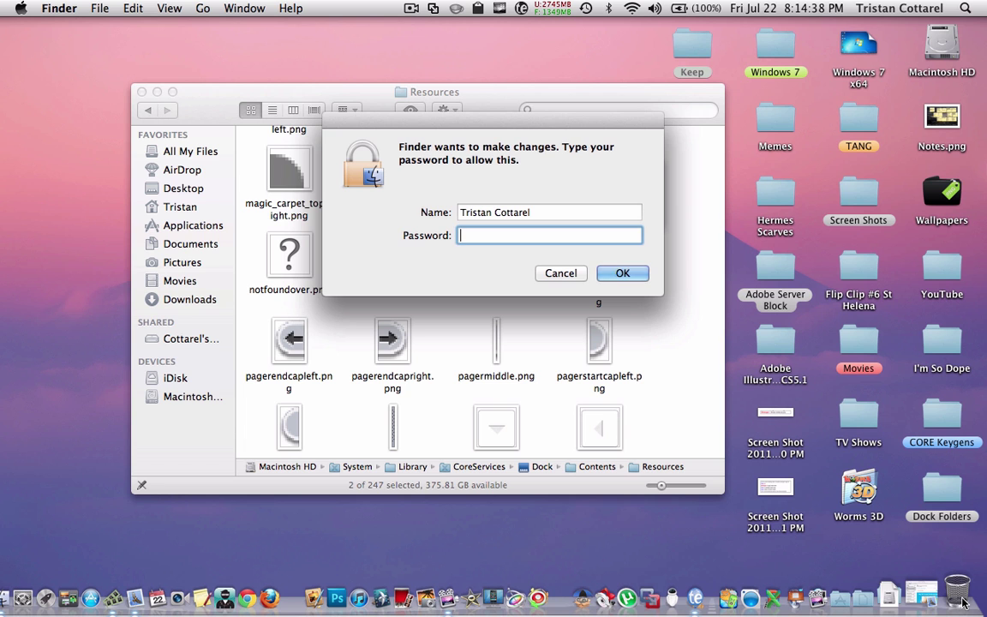
text(•••••••••)
key(Return)
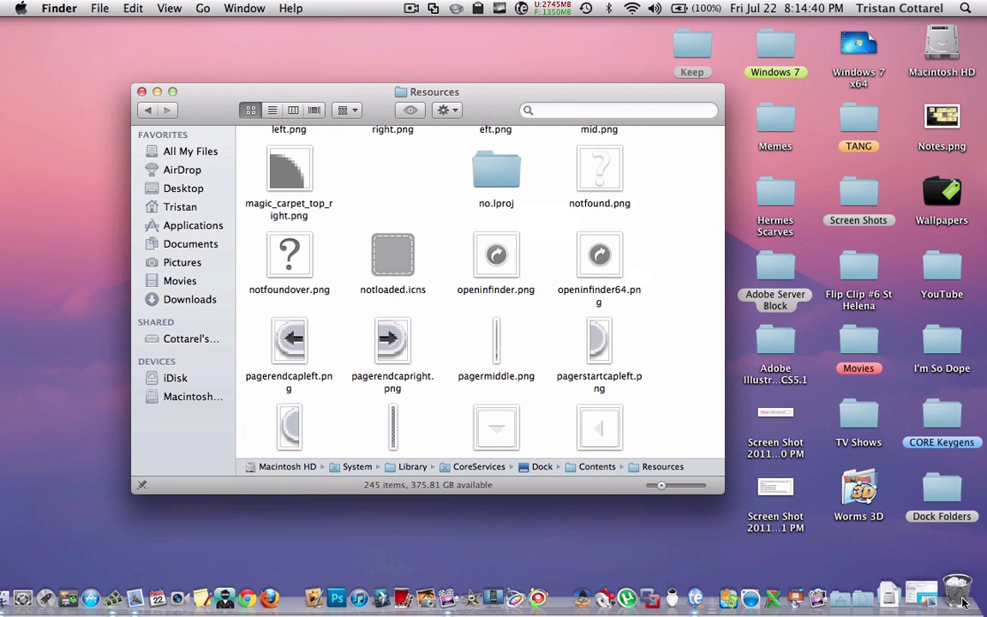
double_click(692, 47)
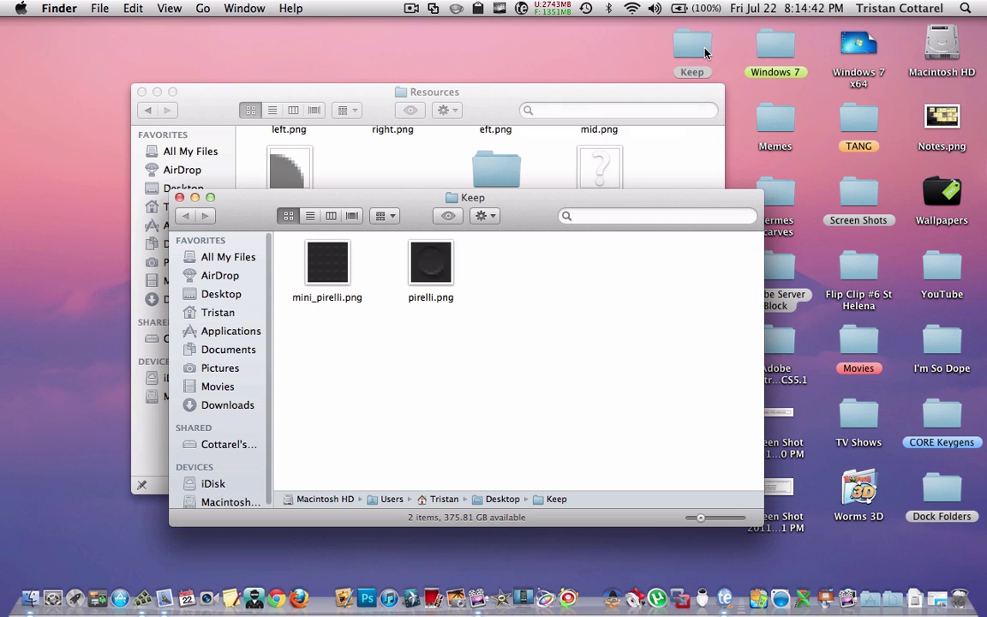
key(cmd+w)
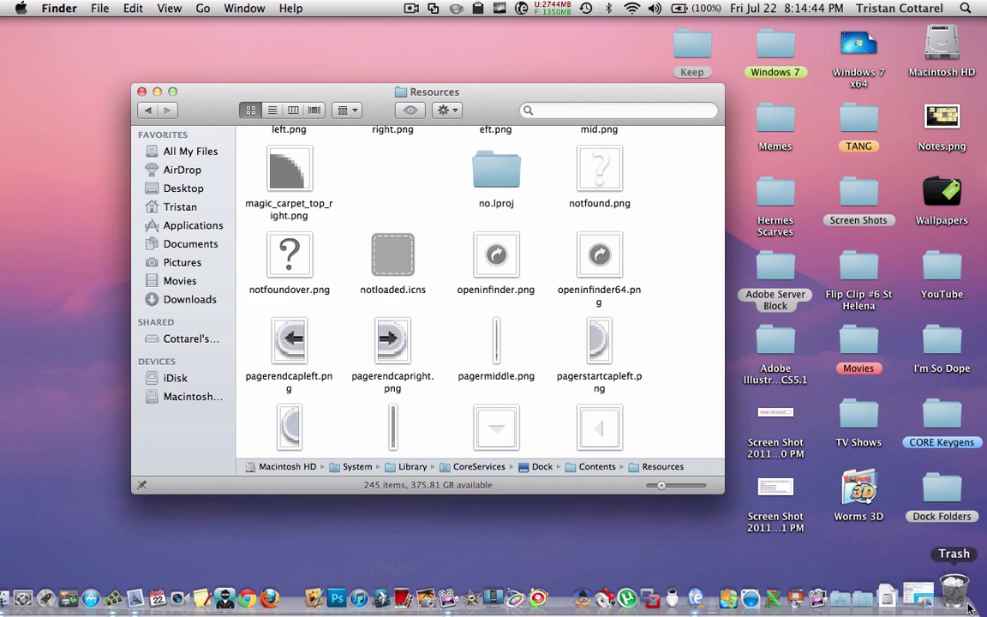
- Empty the Trash to permanently erase the deleted pirelli images
click(959, 598)
click(795, 253)
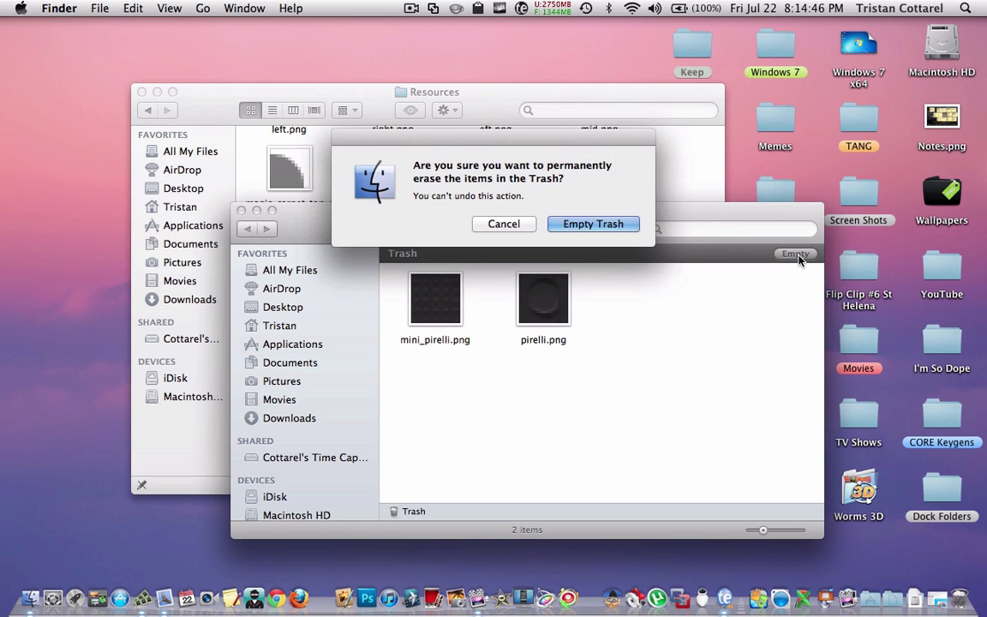
click(586, 223)
scroll(420, 281, up, 5)
scroll(419, 281, up, 5)
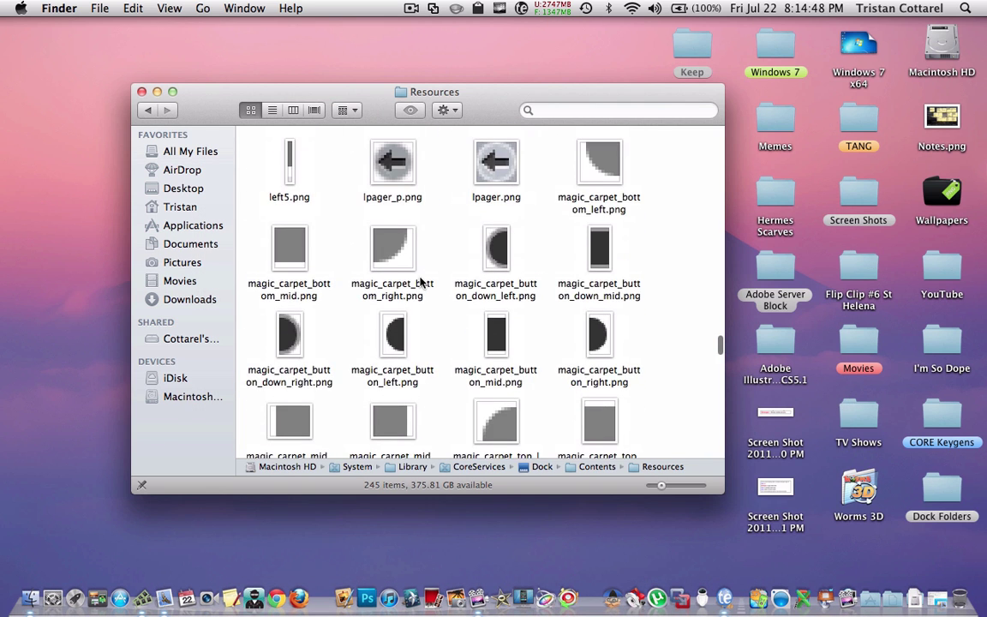
scroll(419, 281, up, 5)
scroll(420, 281, up, 3)
scroll(420, 281, up, 5)
scroll(419, 281, up, 5)
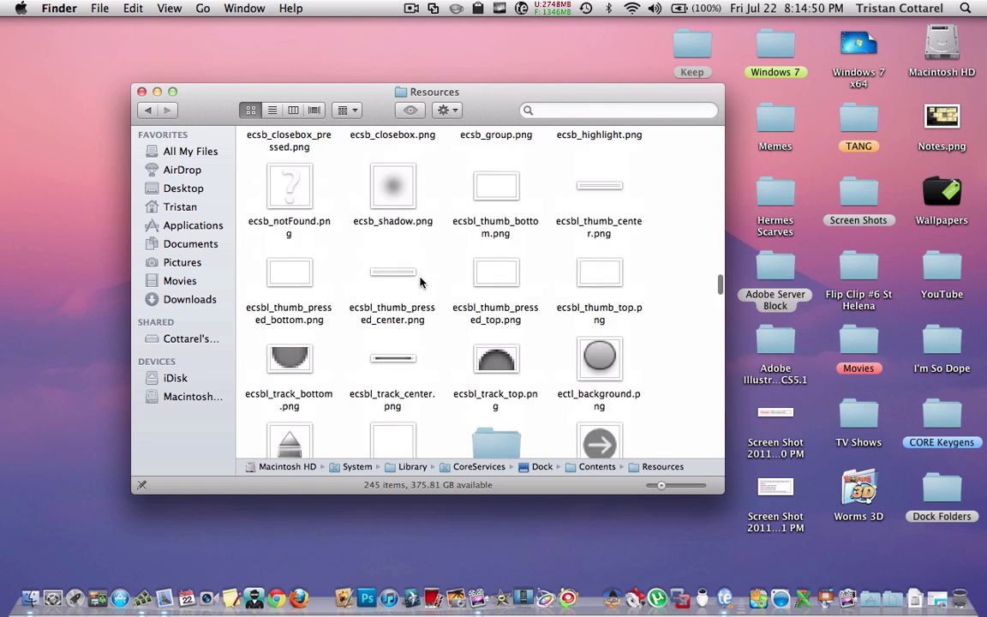
scroll(420, 281, up, 3)
scroll(419, 281, up, 2)
scroll(420, 281, down, 3)
scroll(420, 281, up, 5)
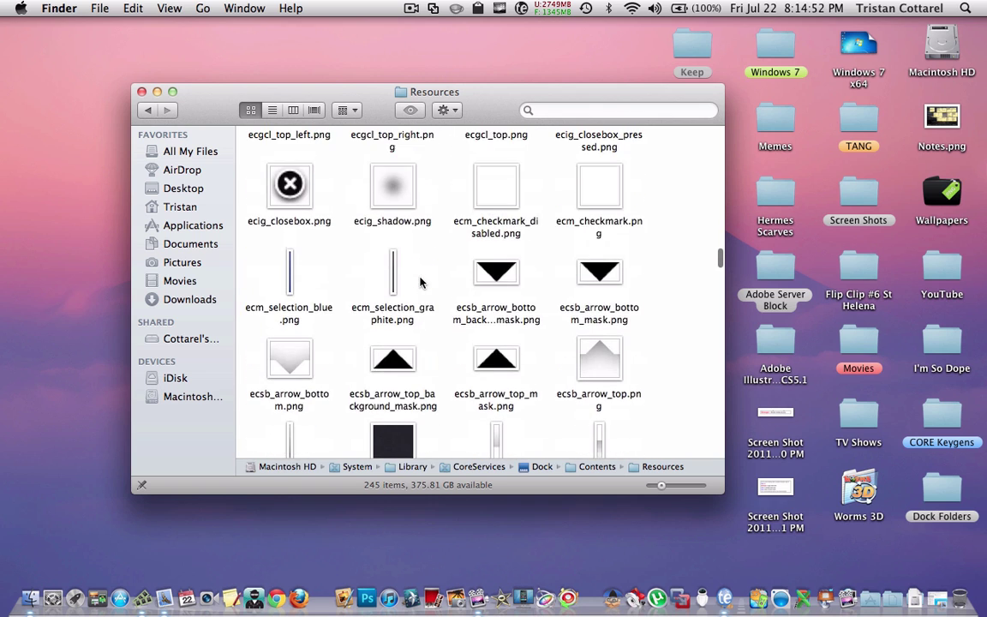
scroll(420, 281, up, 3)
scroll(419, 281, up, 3)
scroll(419, 281, up, 3)
scroll(419, 281, up, 3)
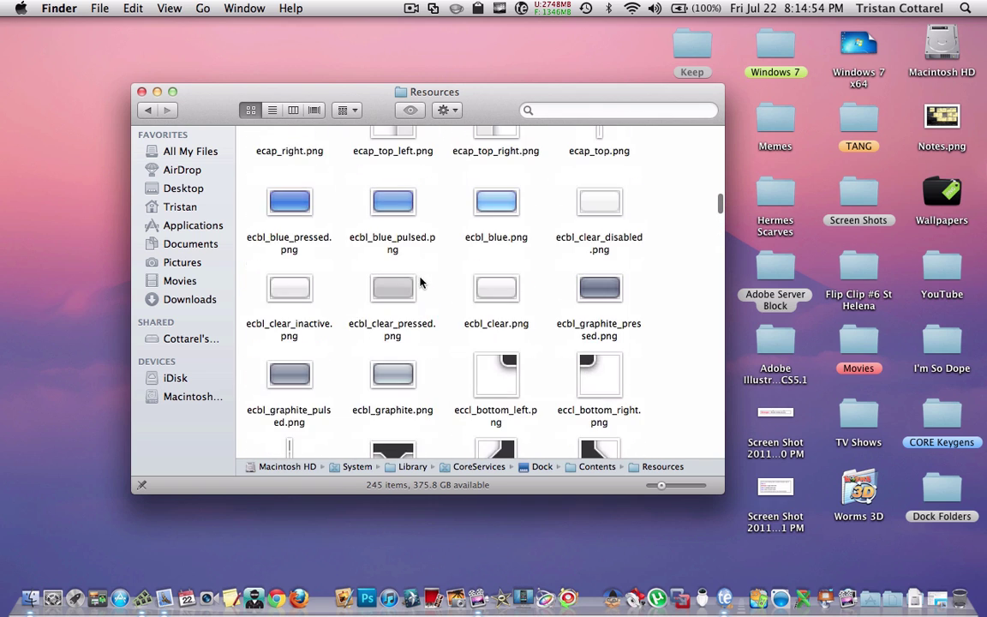
scroll(420, 281, up, 3)
scroll(420, 281, up, 3)
scroll(420, 281, up, 3)
click(409, 282)
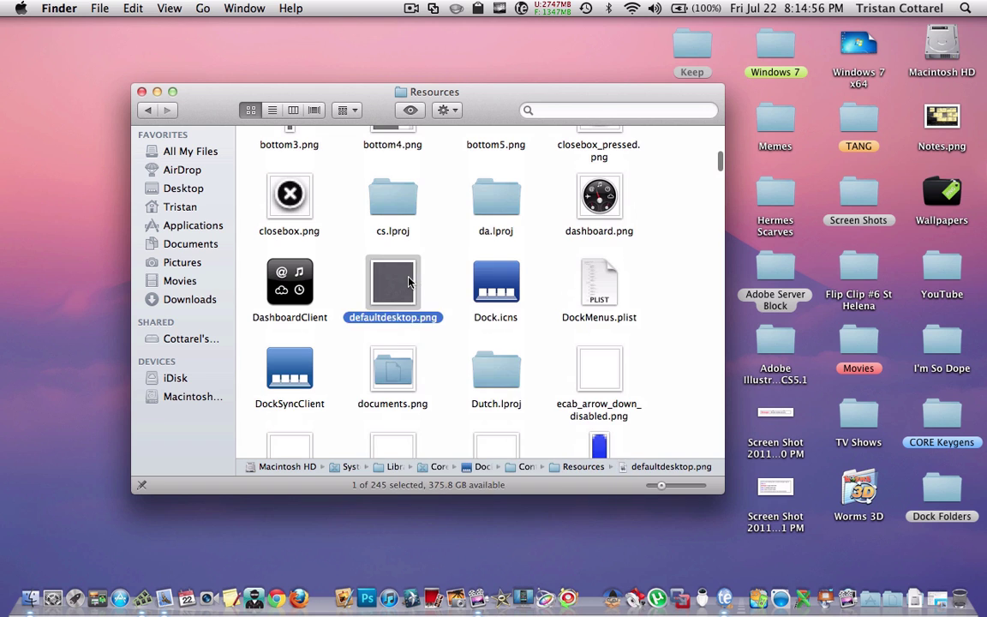
key(space)
key(space)
key(ctrl+Up)
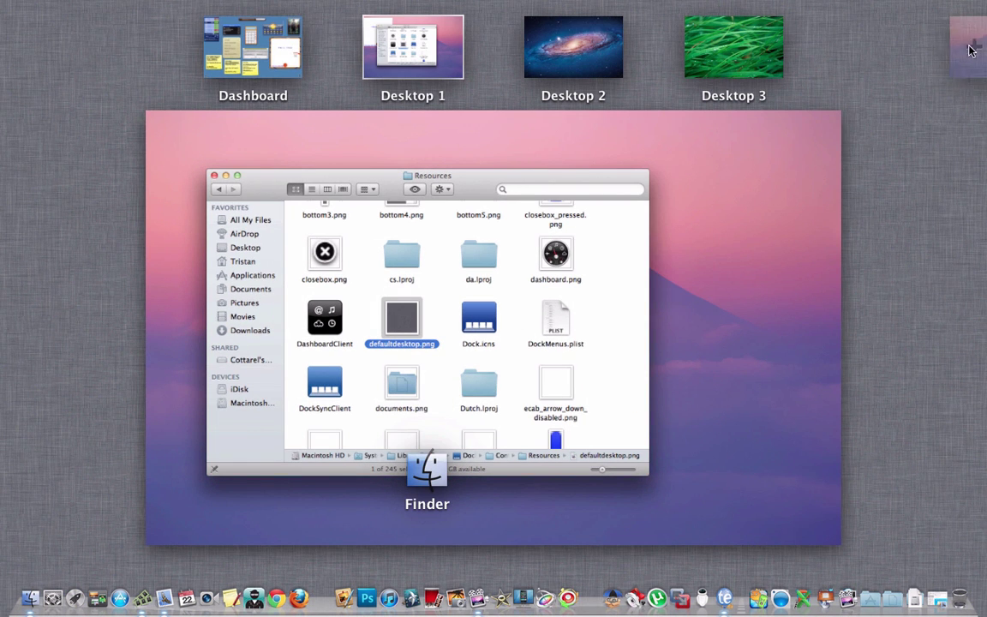
click(566, 390)
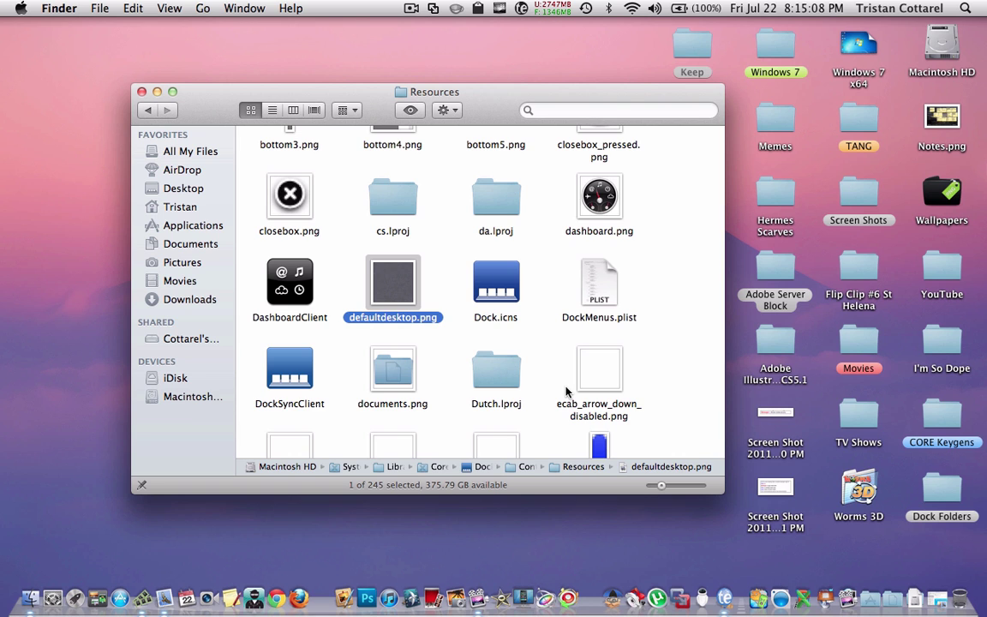
- Copy defaultdesktop.png to the desktop and place a duplicate just below it
drag(374, 270, 108, 233)
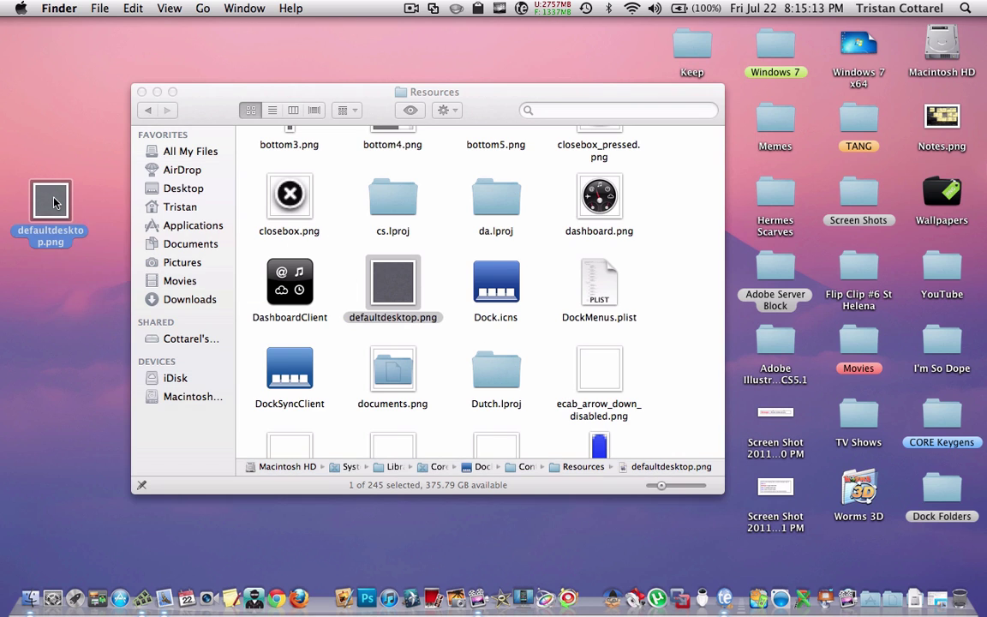
right_click(55, 197)
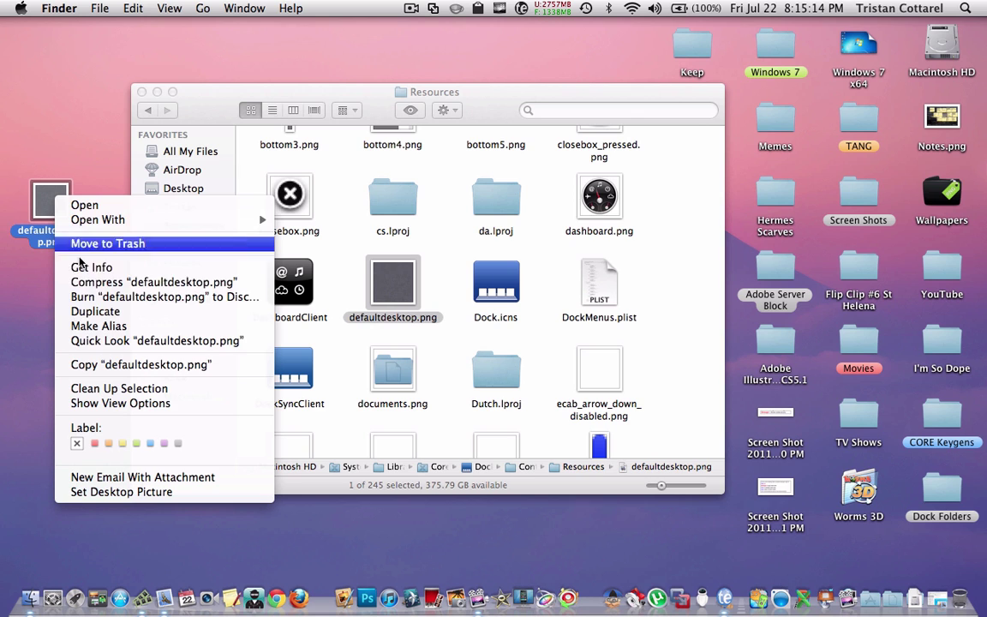
click(101, 311)
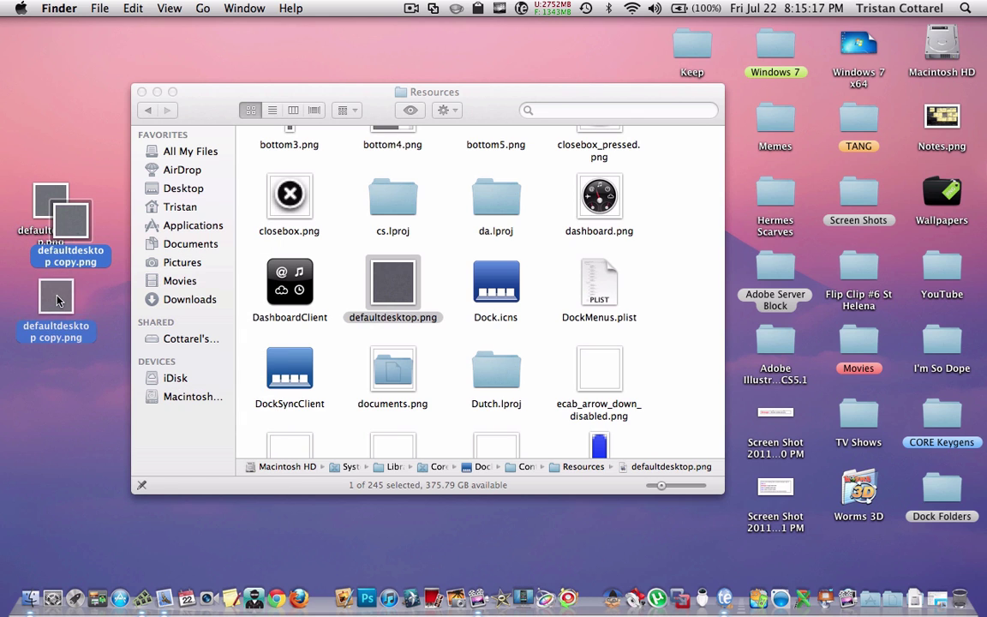
drag(73, 231, 58, 316)
click(93, 294)
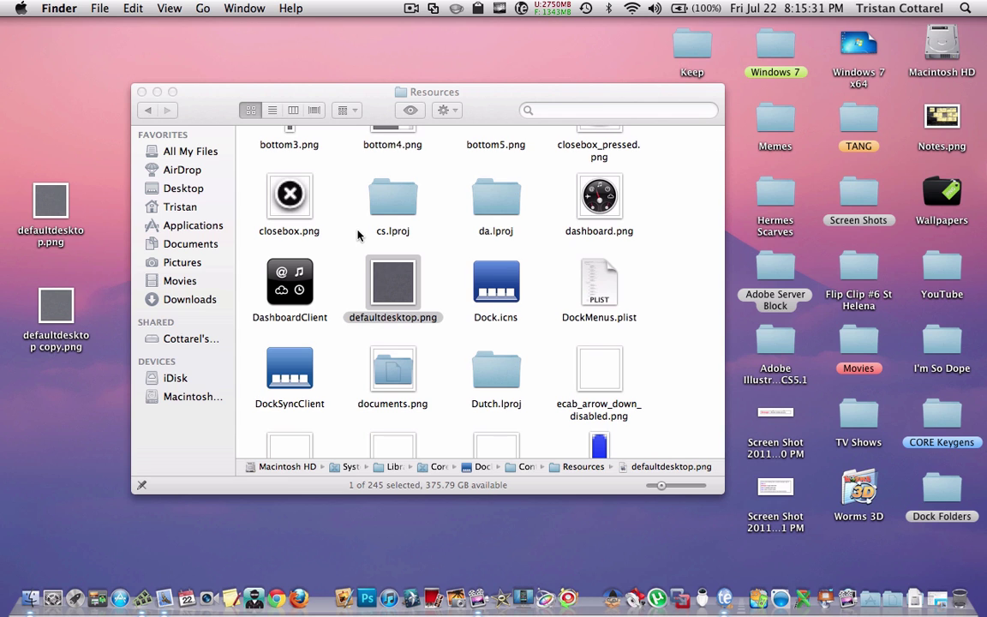
scroll(358, 233, down, 3)
scroll(358, 235, down, 3)
scroll(358, 235, down, 3)
scroll(358, 235, down, 5)
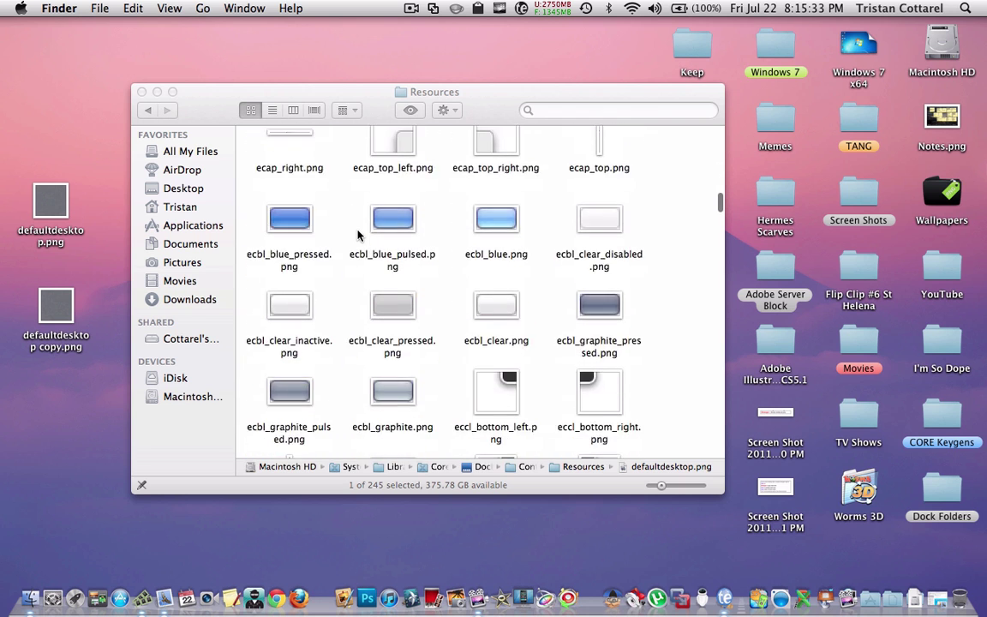
scroll(358, 235, down, 5)
scroll(359, 234, down, 1)
scroll(358, 234, down, 5)
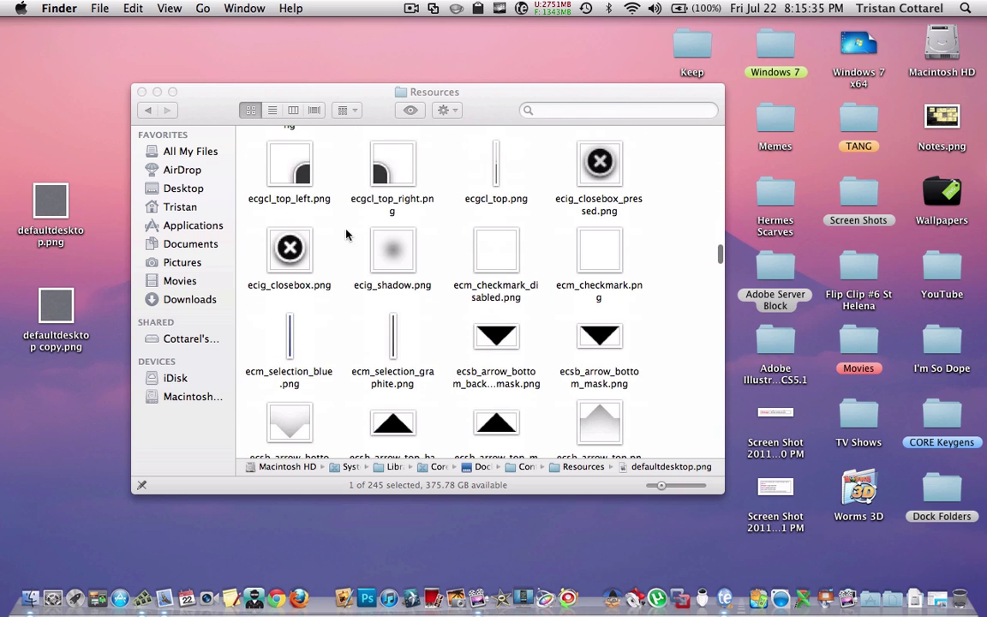
- Rename the original to pirelli.png and the copy to mini_pirelli.png, then open Keep to compare
click(58, 203)
key(Return)
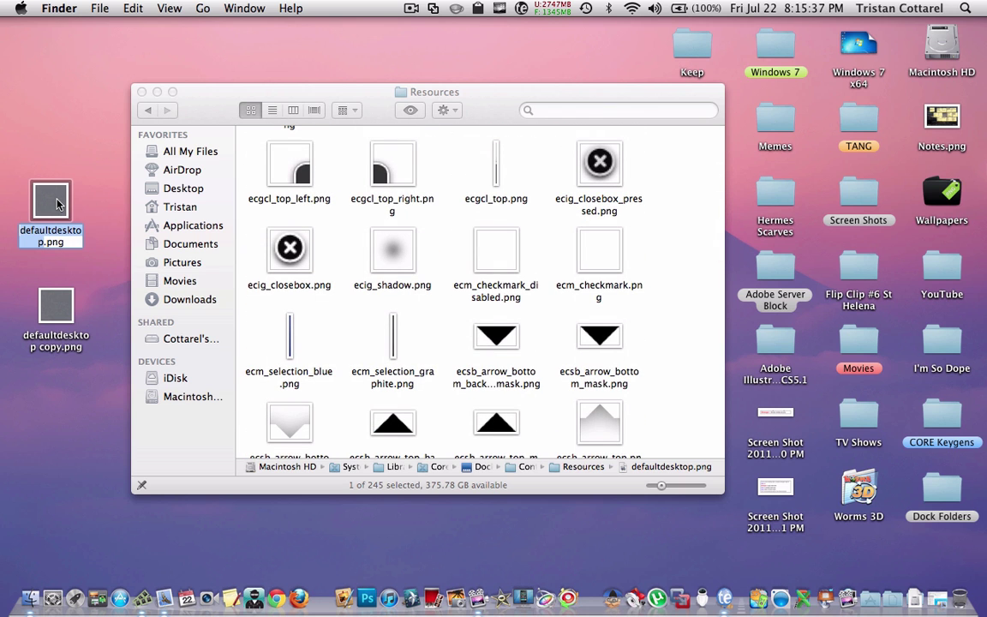
text(pirelli)
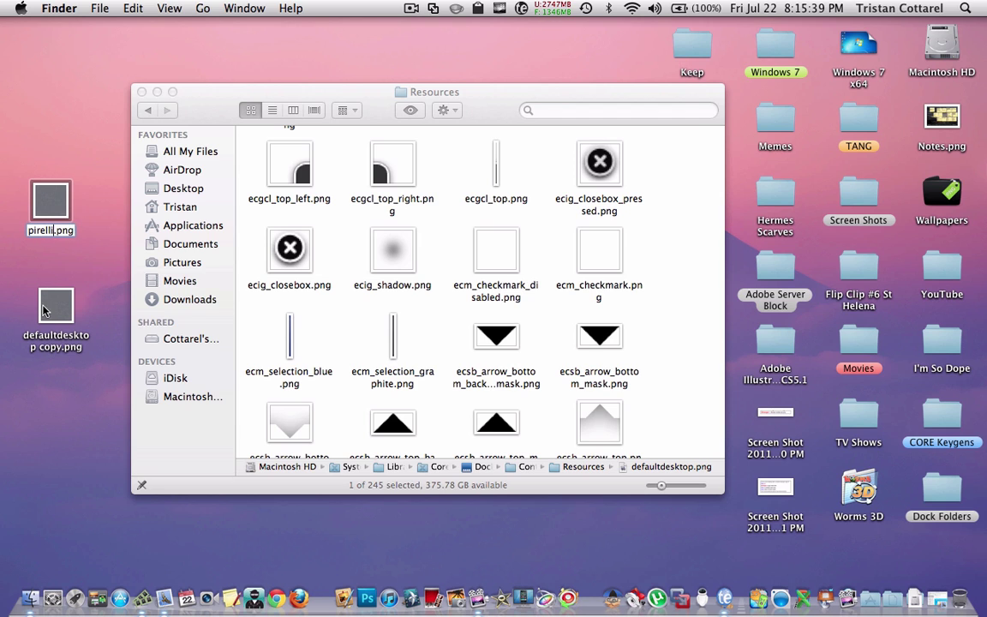
click(41, 295)
key(Return)
text(mi)
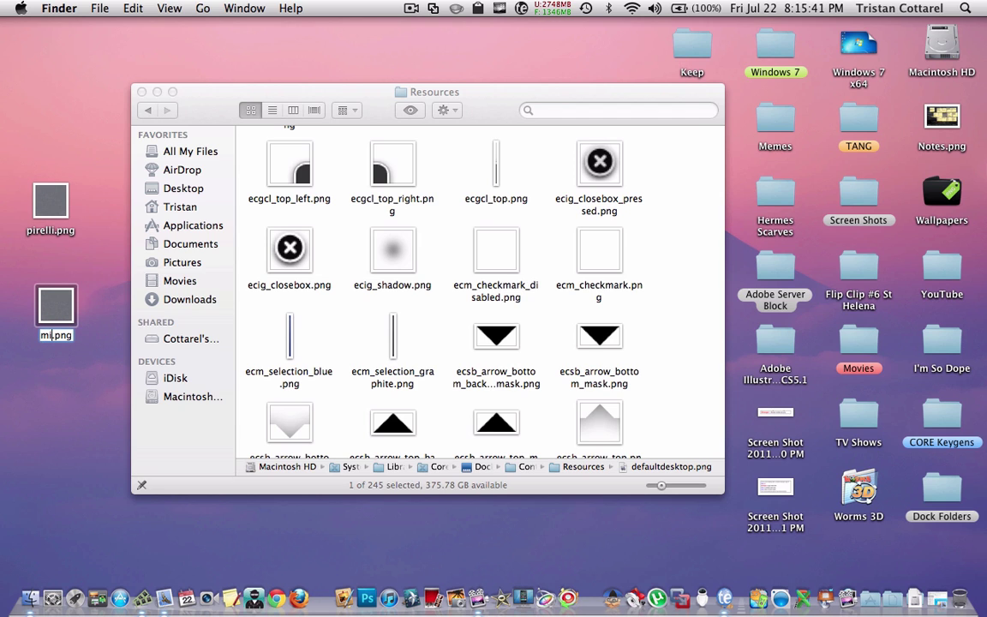
text(ni_)
text(pirel)
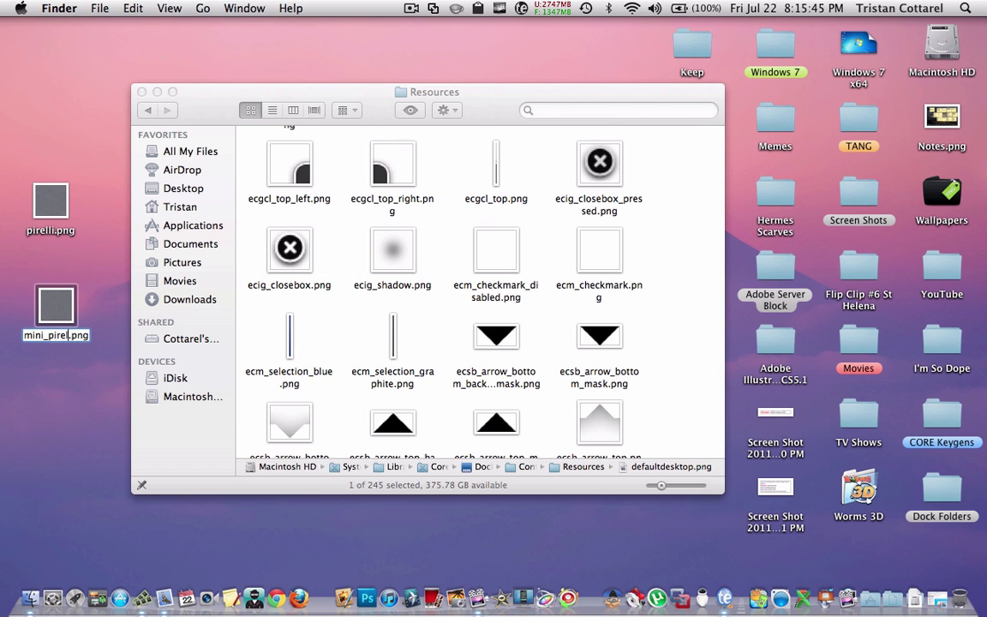
text(li)
key(Return)
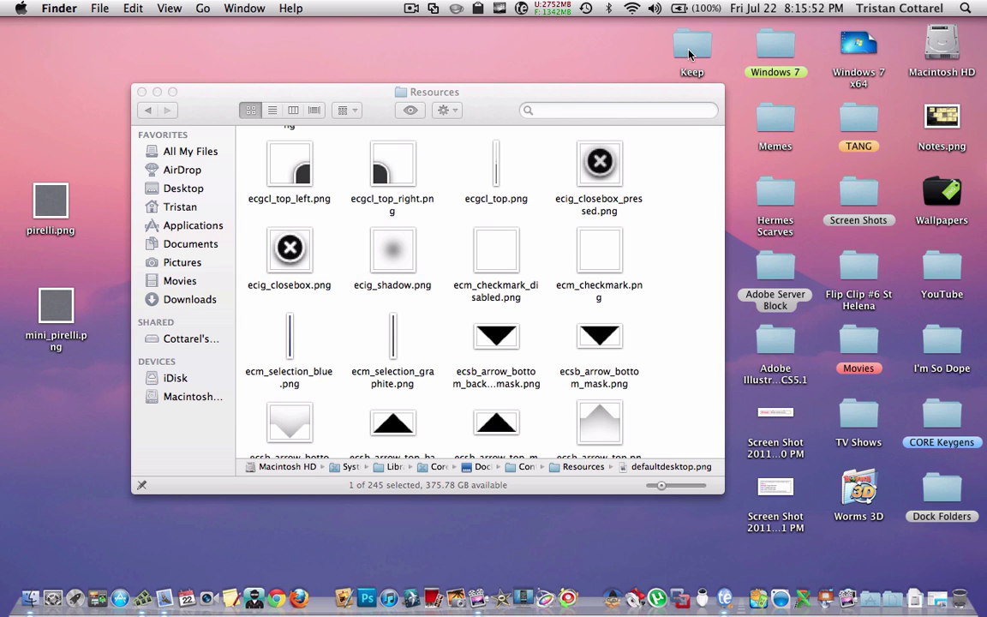
double_click(692, 47)
drag(412, 203, 345, 154)
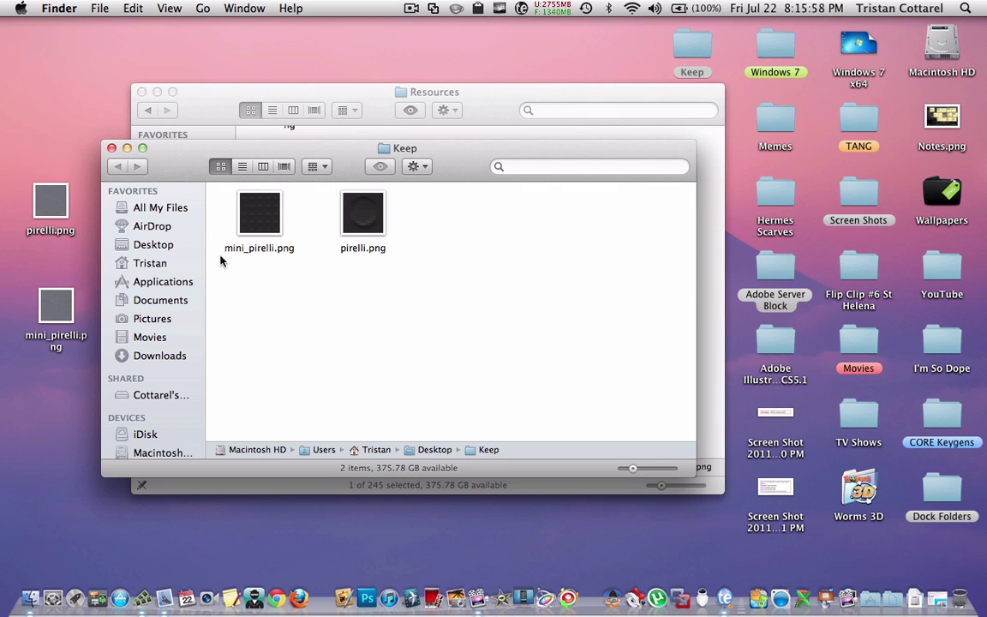
- Move both pirelli images from the desktop into Dock Resources, authenticating with the admin password
key(super+w)
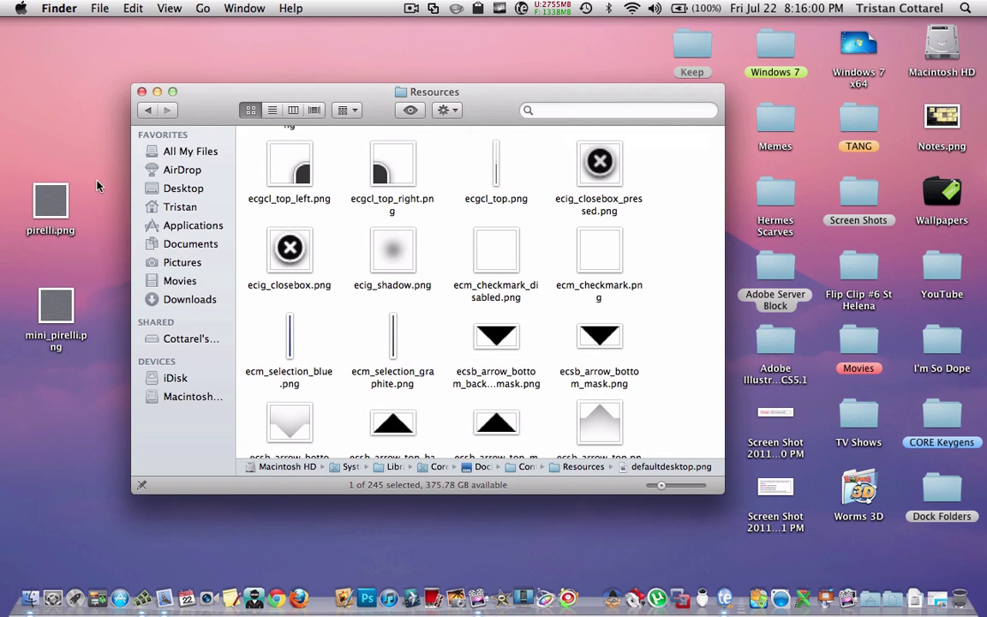
mouse_move(42, 115)
mouse_down()
mouse_move(50, 310)
mouse_move(435, 289)
mouse_up()
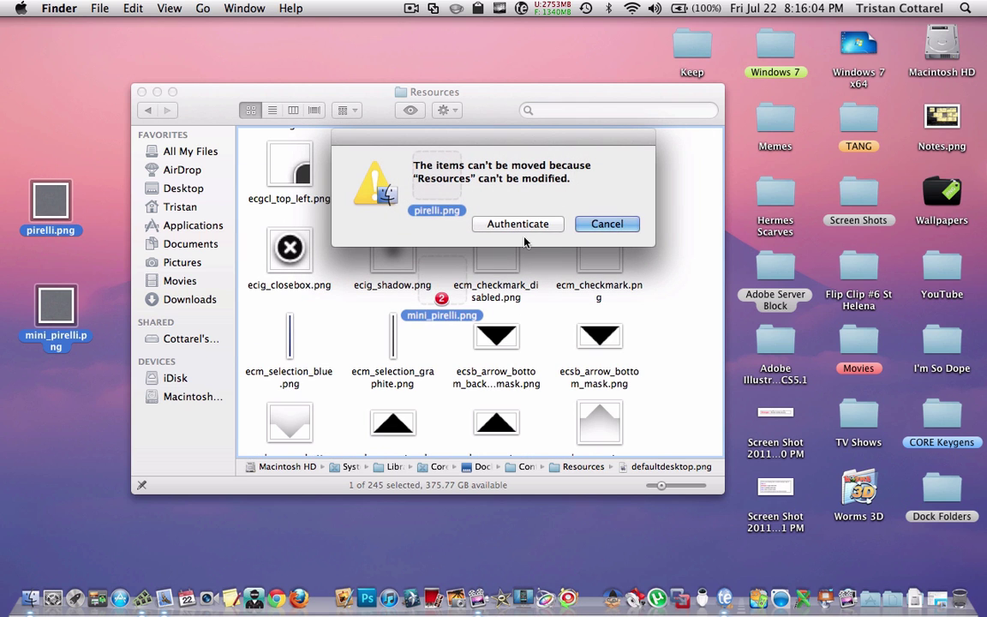
click(519, 225)
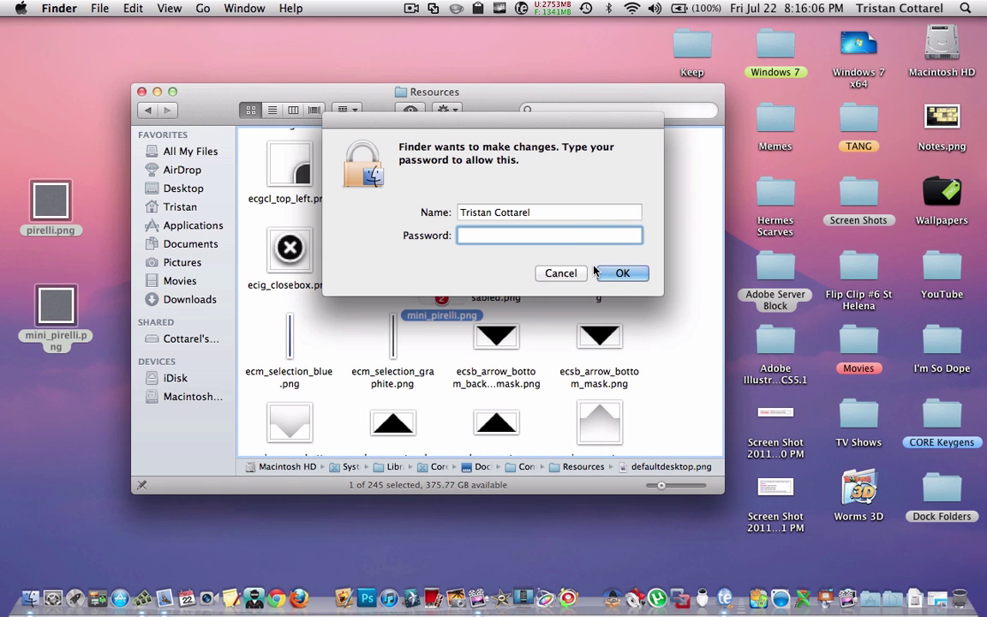
text(•••••••••)
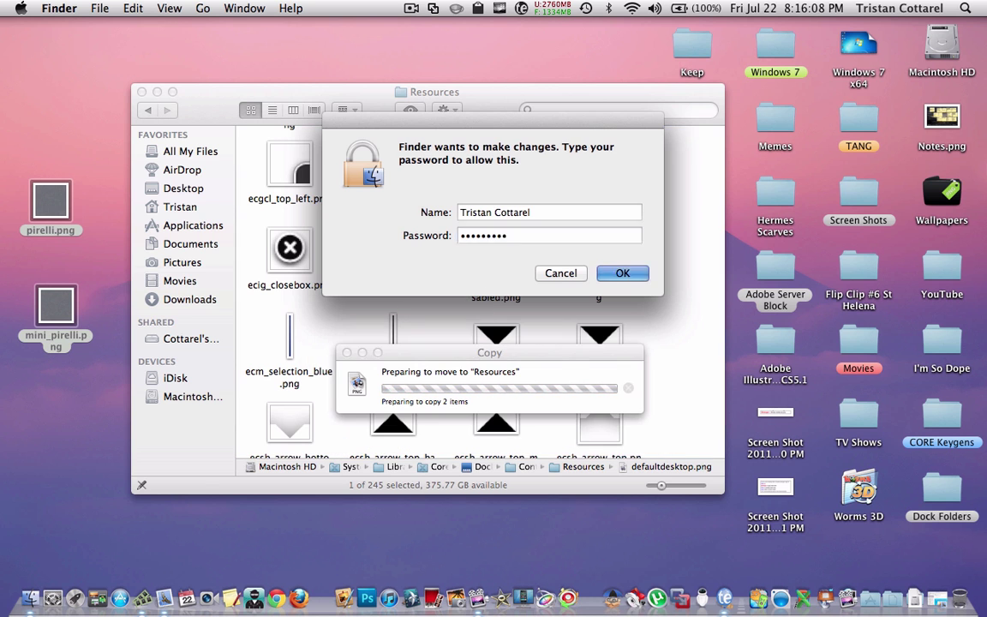
key(Return)
- Clean Up the Resources folder's icon layout and scroll through the result
right_click(663, 284)
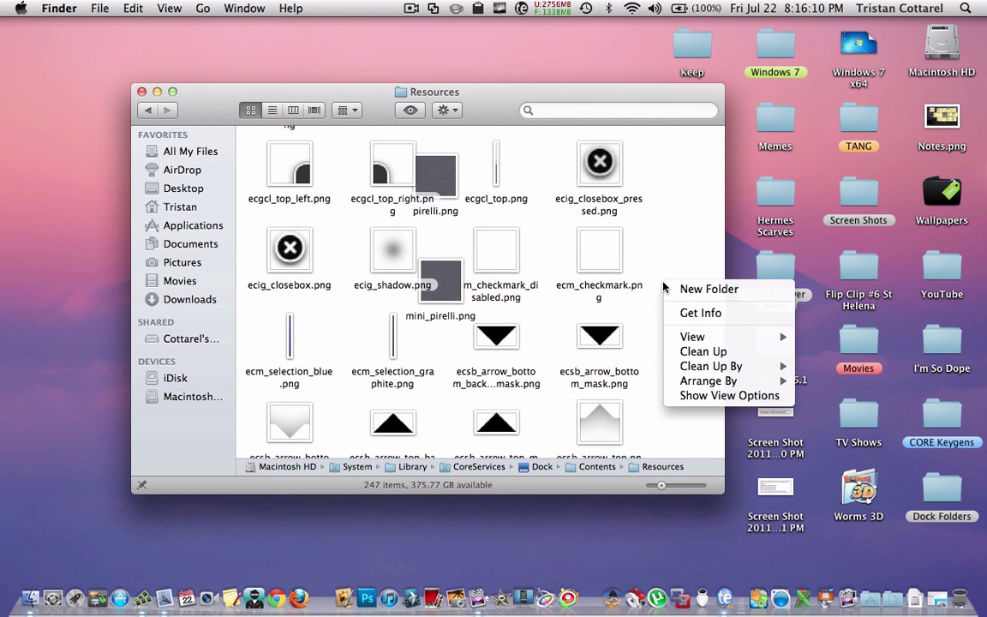
click(704, 354)
scroll(703, 354, down, 2)
scroll(704, 353, down, 5)
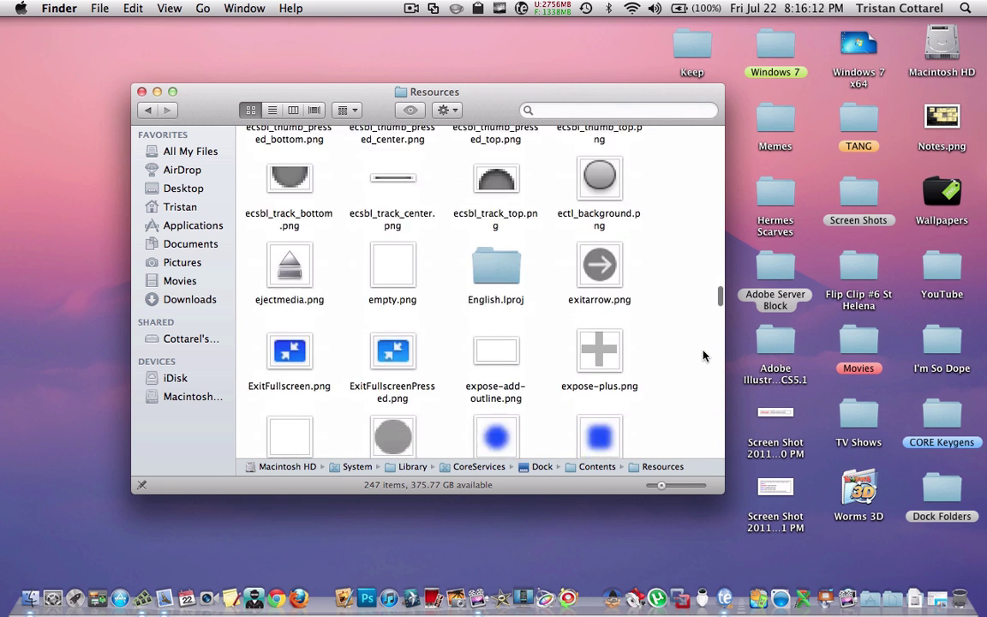
scroll(703, 354, down, 5)
scroll(704, 354, down, 3)
scroll(704, 353, up, 2)
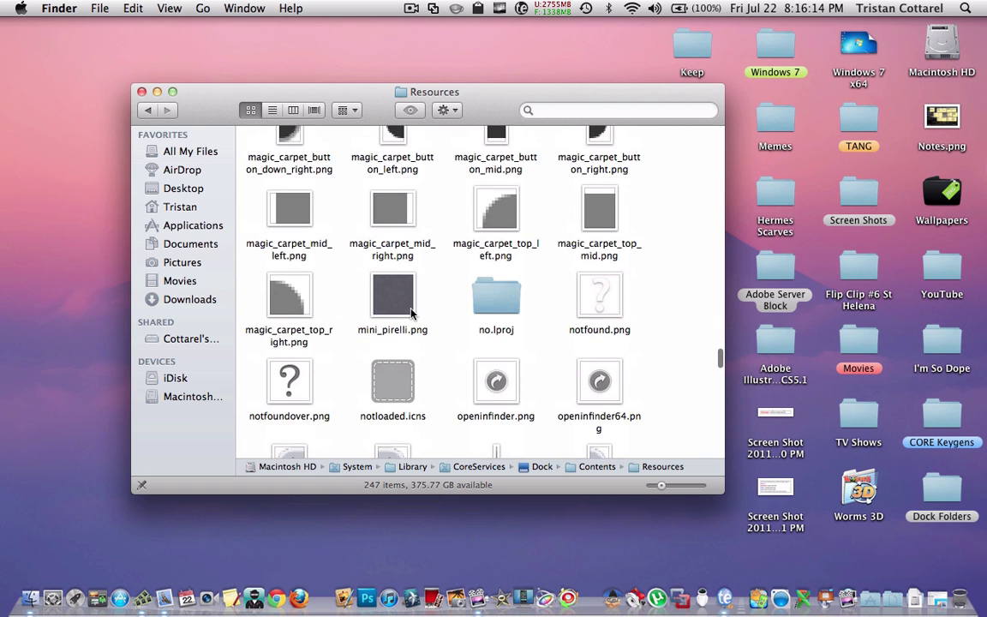
scroll(411, 313, up, 3)
scroll(410, 313, down, 3)
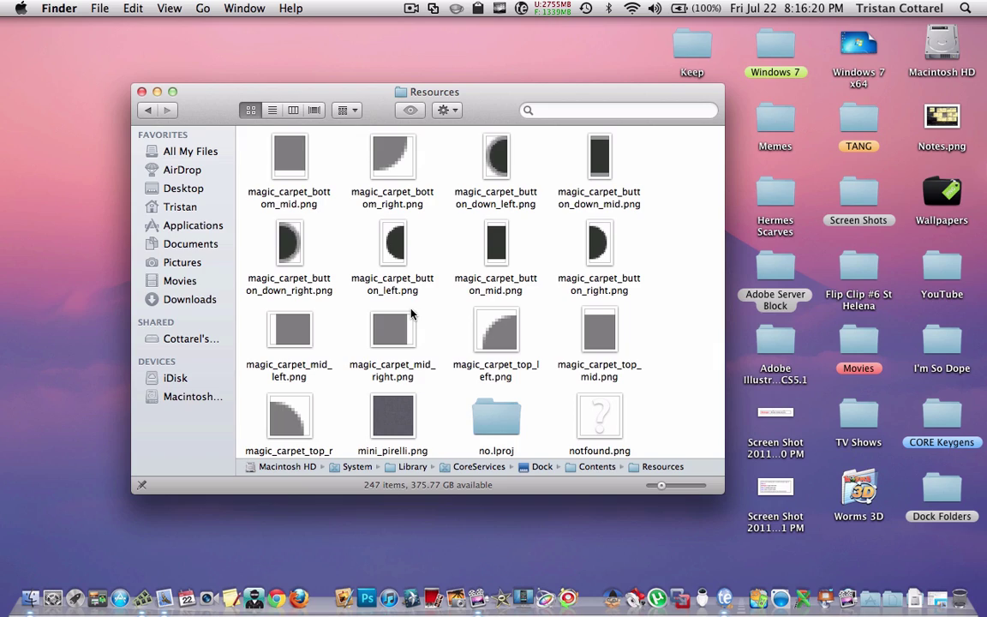
- Toggle Dashboard to check its background, then close the Resources window
key(F12)
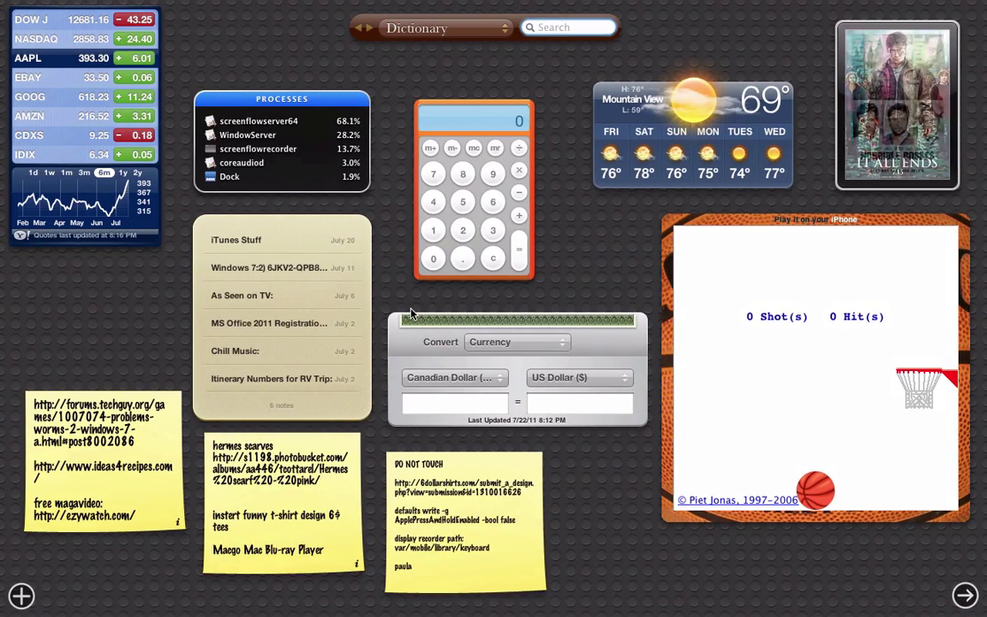
key(F12)
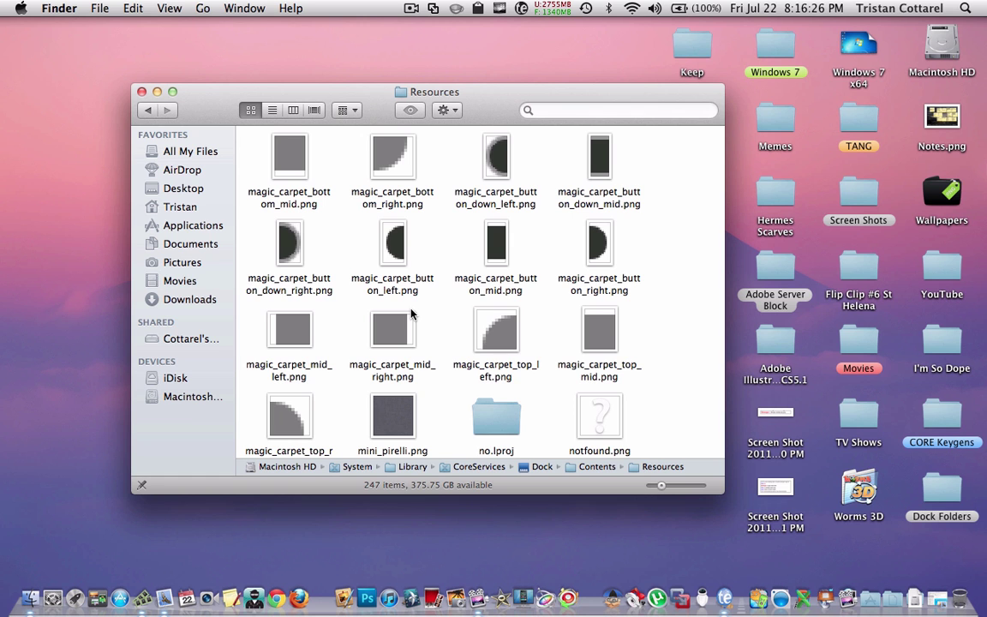
key(super+w)
- Launch Terminal via Spotlight, run killall Dock, and quit Terminal
key(super+space)
text(te)
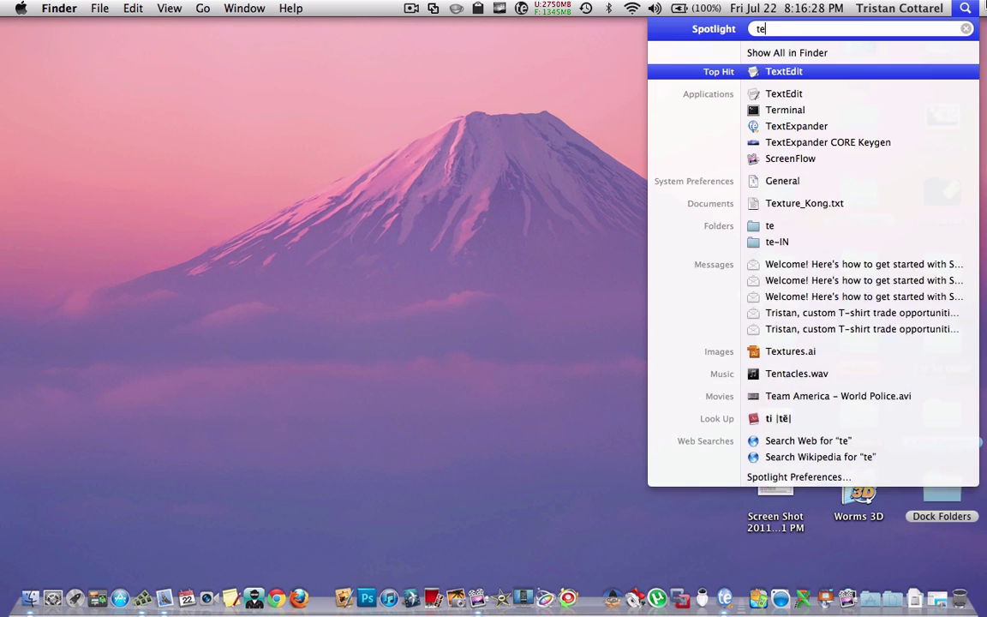
text(r)
key(Return)
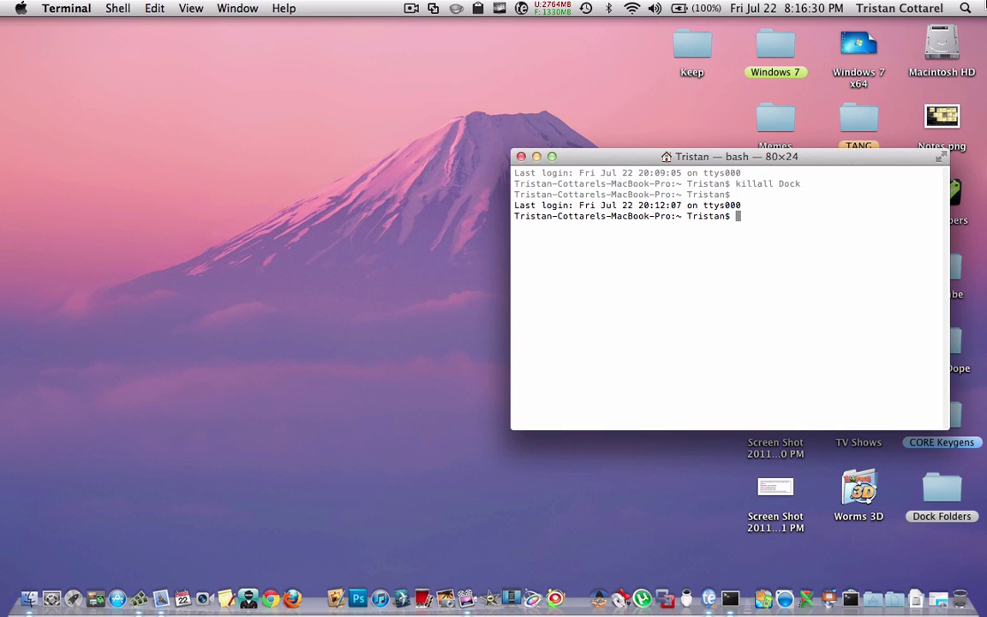
text(kill)
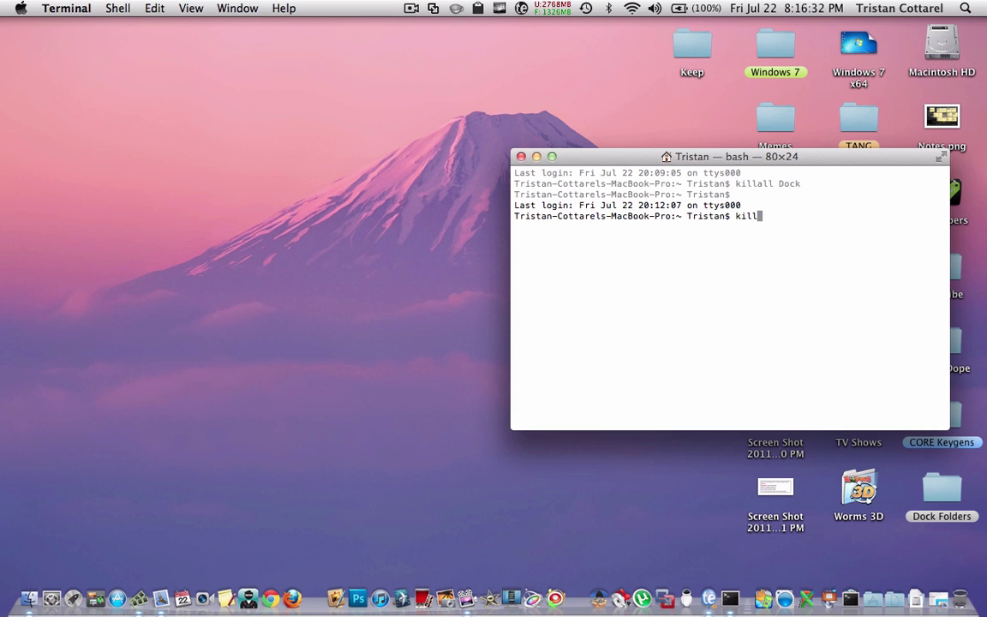
text(all Dock)
key(Return)
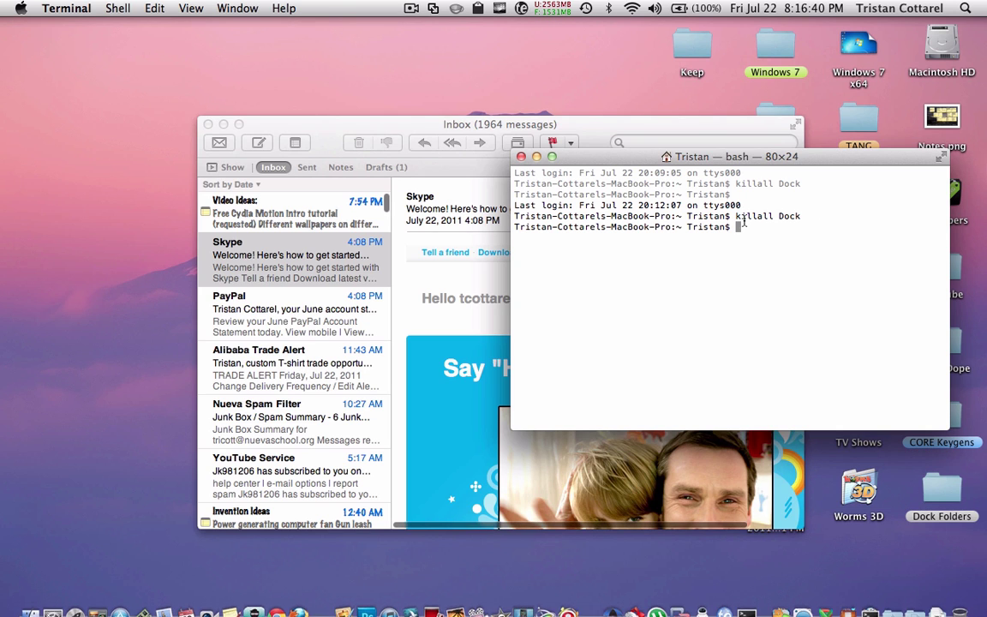
key(super+q)
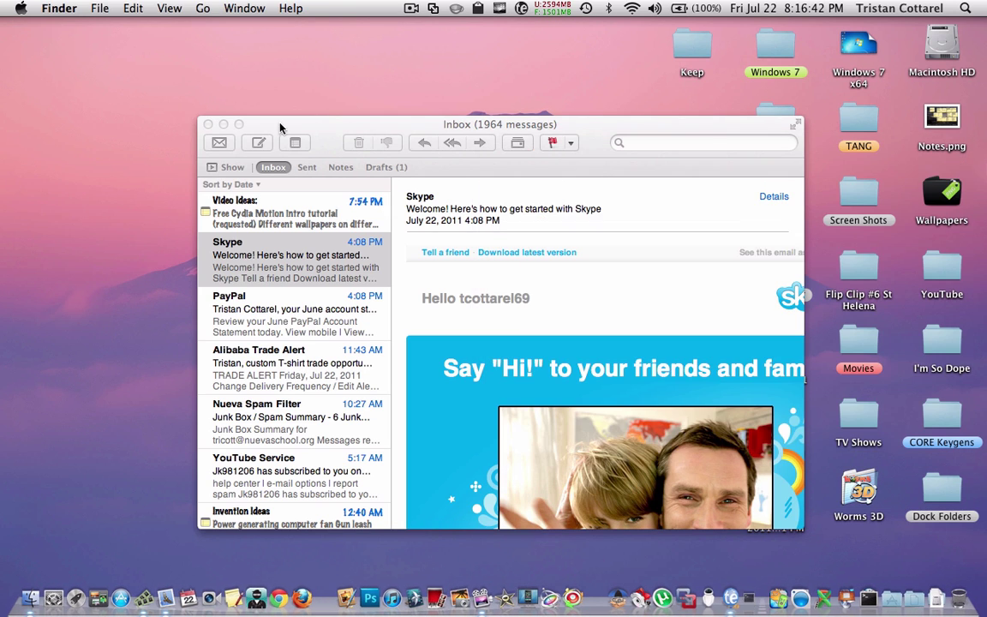
- Minimise Mail, reopen Dashboard to view the new background, then return to Desktop 1
click(223, 124)
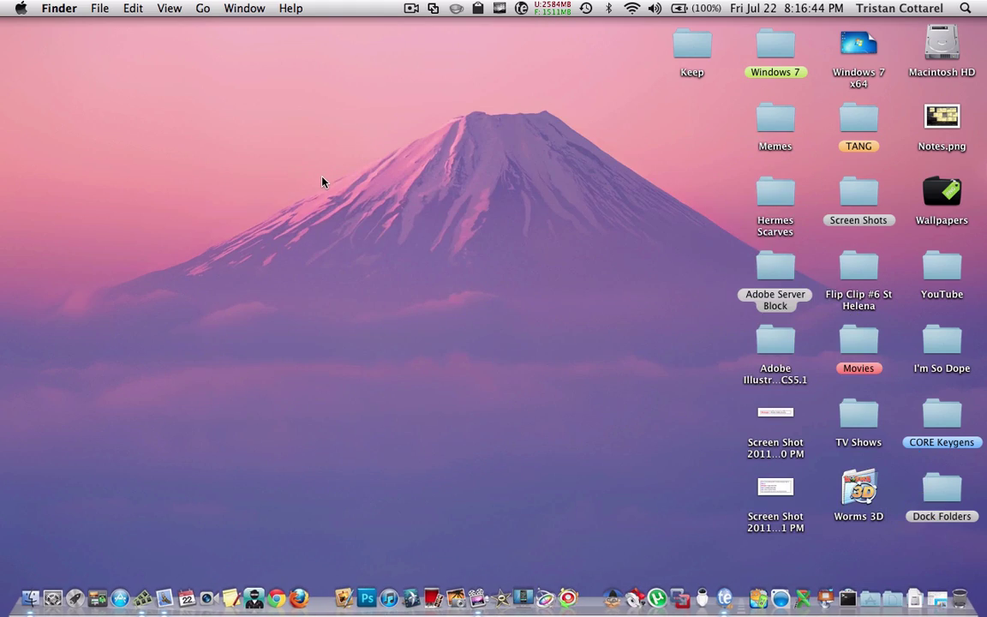
key(F12)
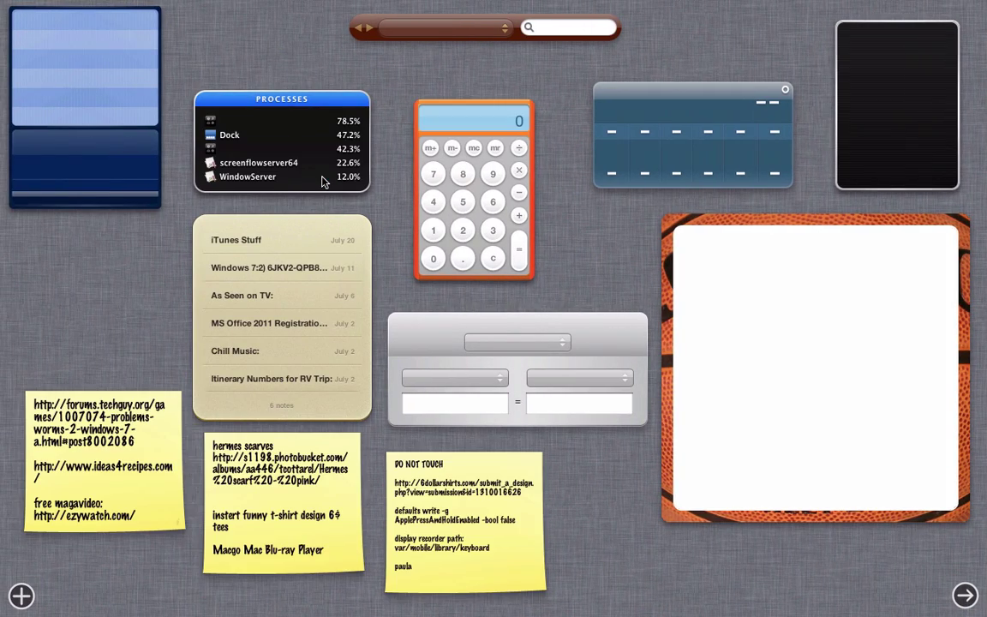
key(ctrl+Up)
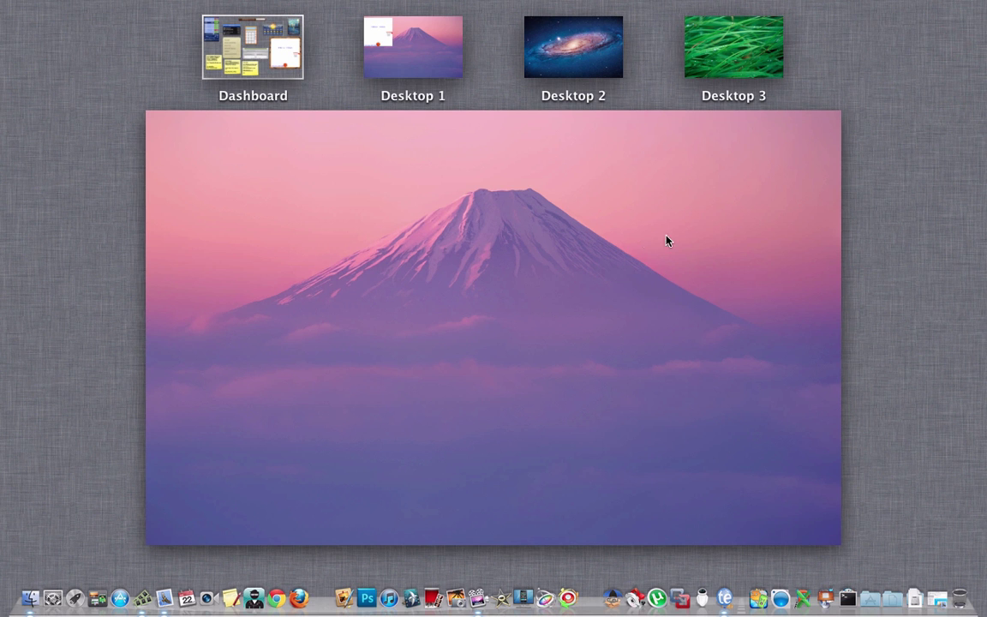
click(616, 246)
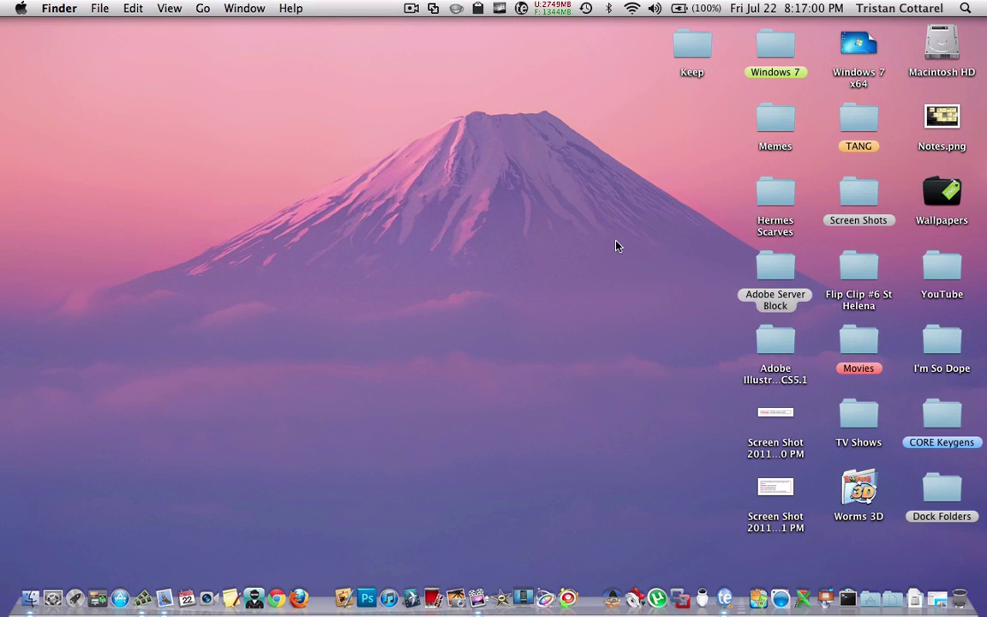